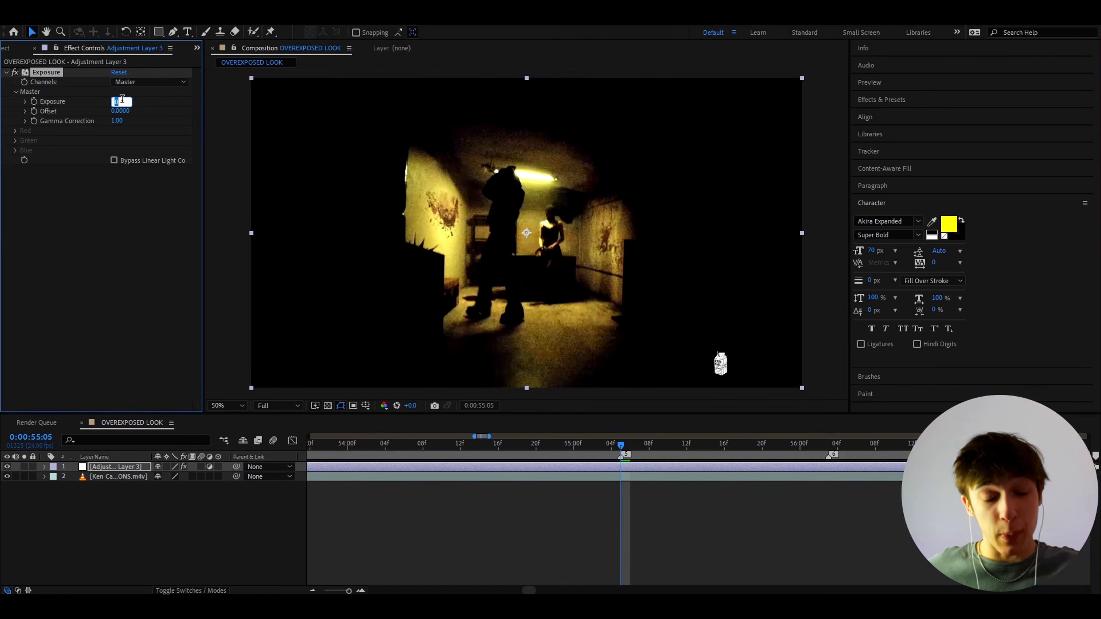
# Try an Exposure value of 4 on the adjustment layer and compare other frames with the effect off and on.
pyautogui.write('4')
pyautogui.press('Return')
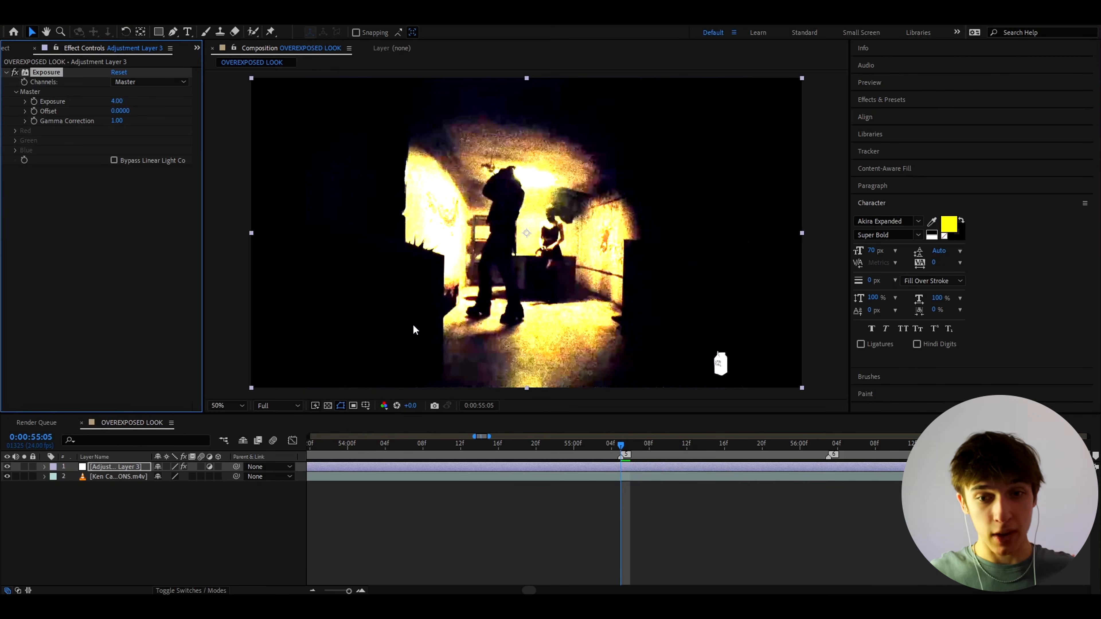
pyautogui.moveTo(613, 442); pyautogui.dragTo(602, 445)
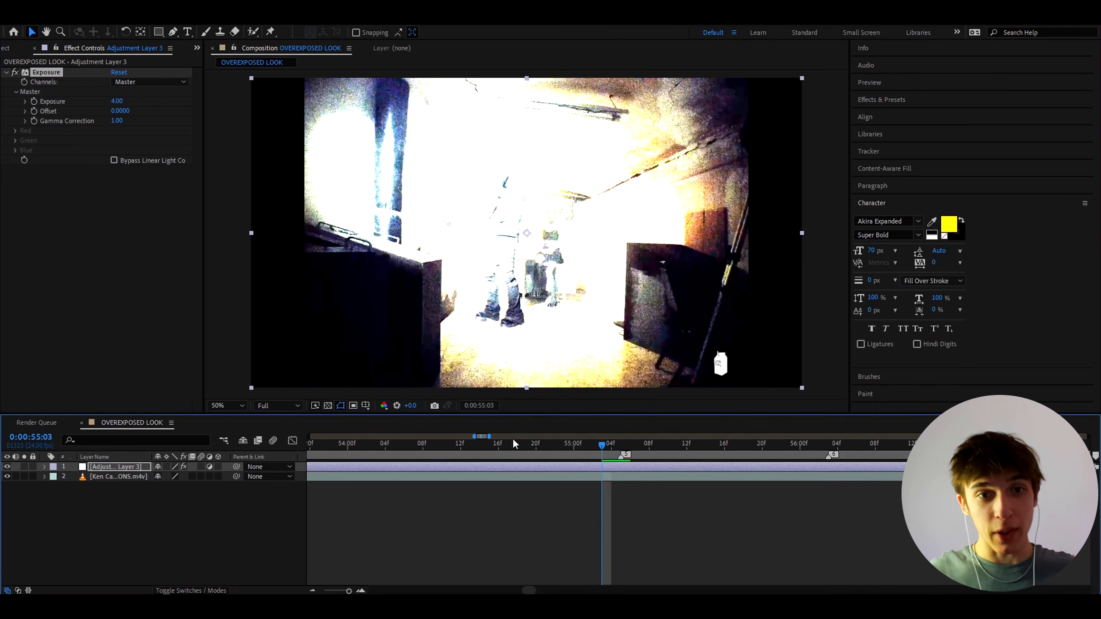
pyautogui.click(14, 73)
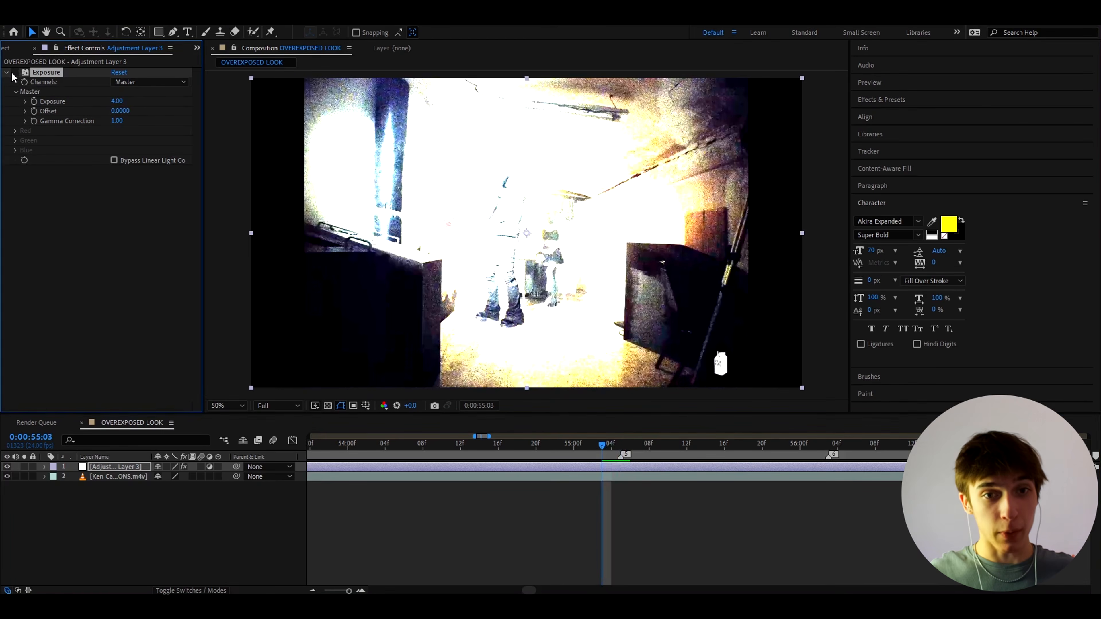
pyautogui.click(13, 72)
pyautogui.moveTo(571, 442); pyautogui.dragTo(614, 449)
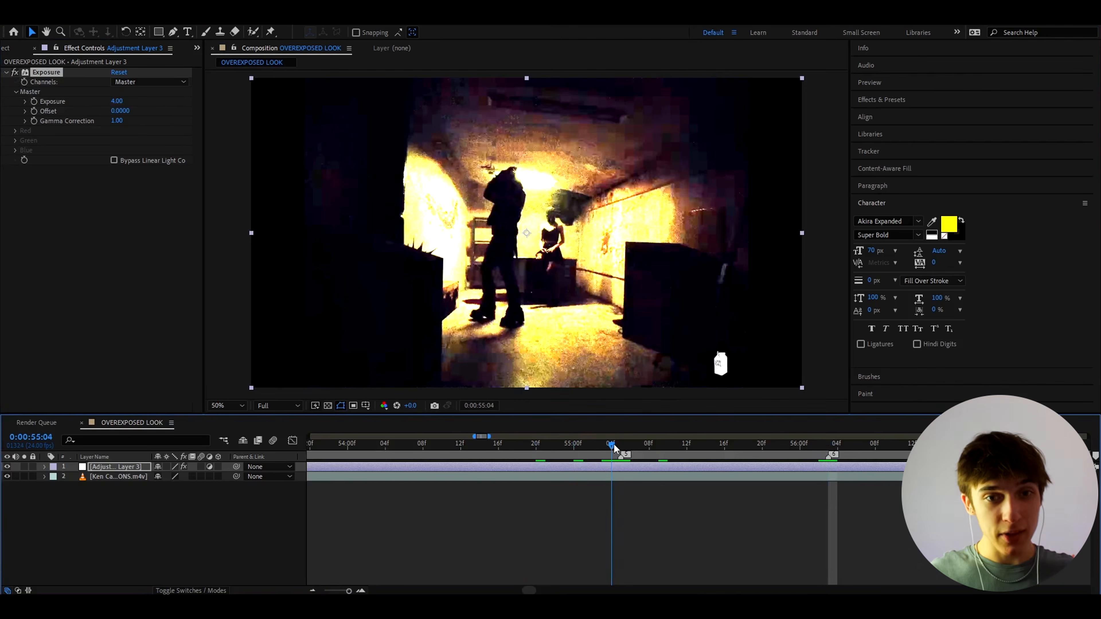
# Set the Exposure effect's master exposure to 2 and compare the image with the effect off and on.
pyautogui.click(118, 100)
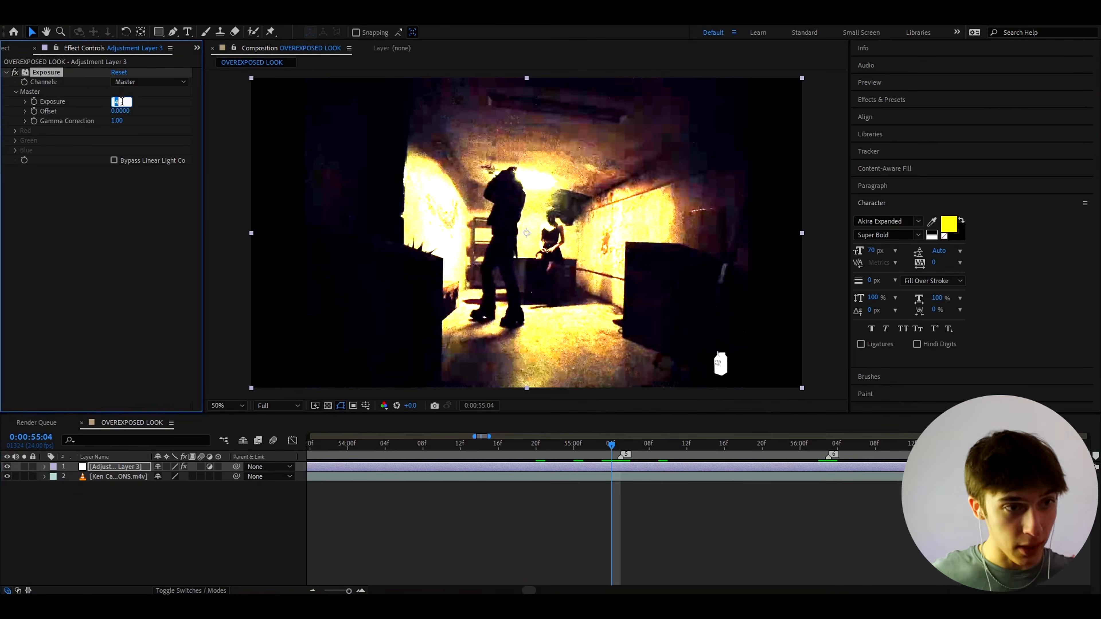
pyautogui.write('2')
pyautogui.press('Return')
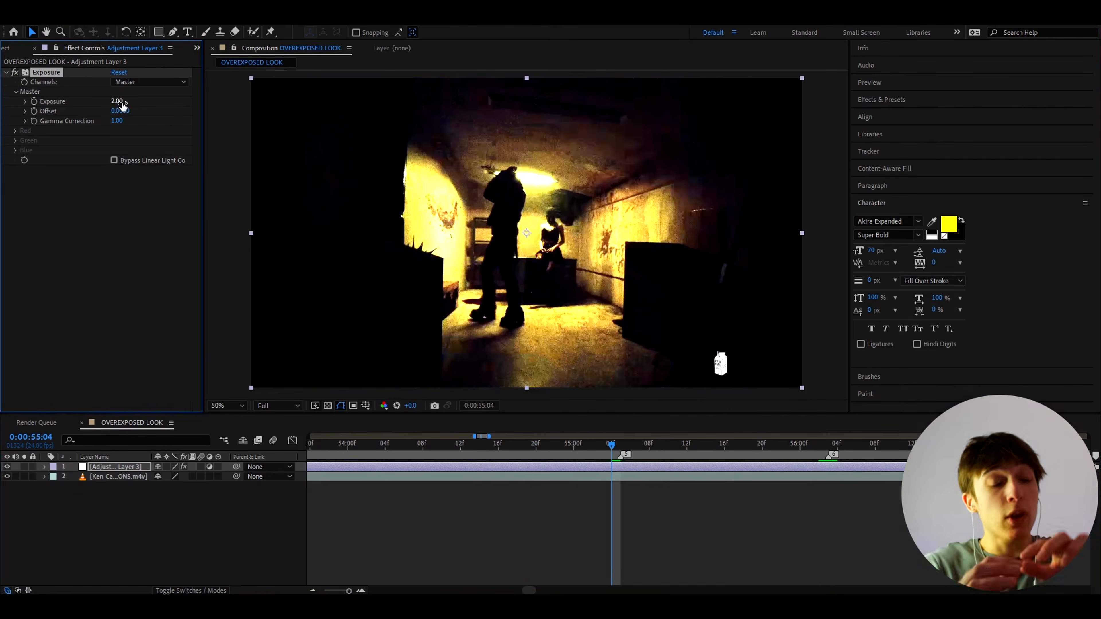
pyautogui.click(14, 73)
pyautogui.click(14, 72)
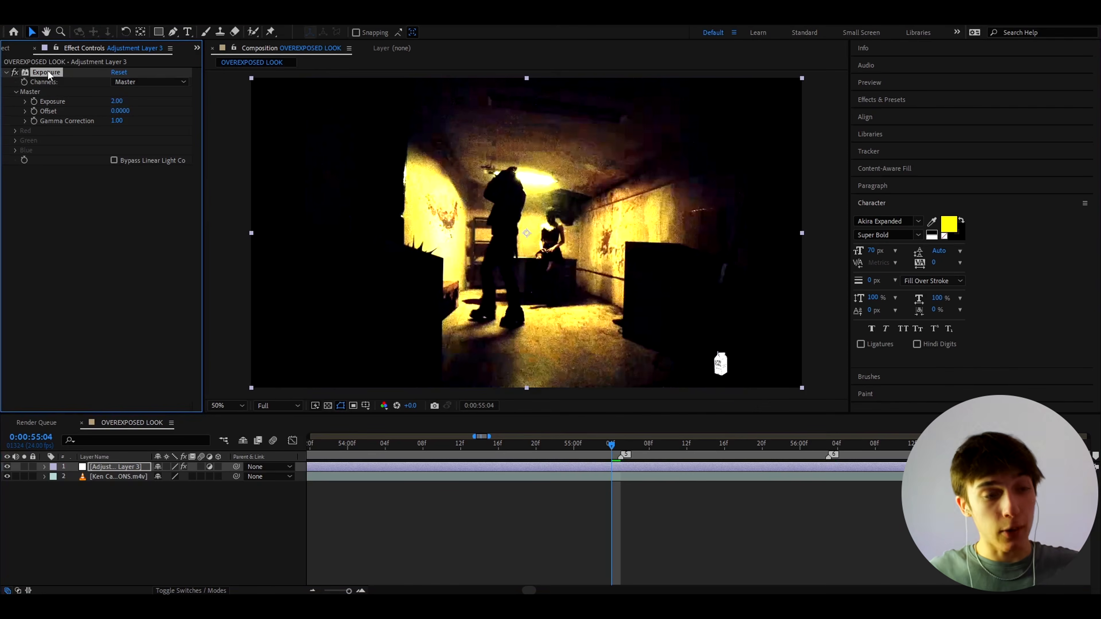
# Set the Exposure effect's Gamma Correction to 1.35 and check it on neighbouring frames.
pyautogui.click(116, 121)
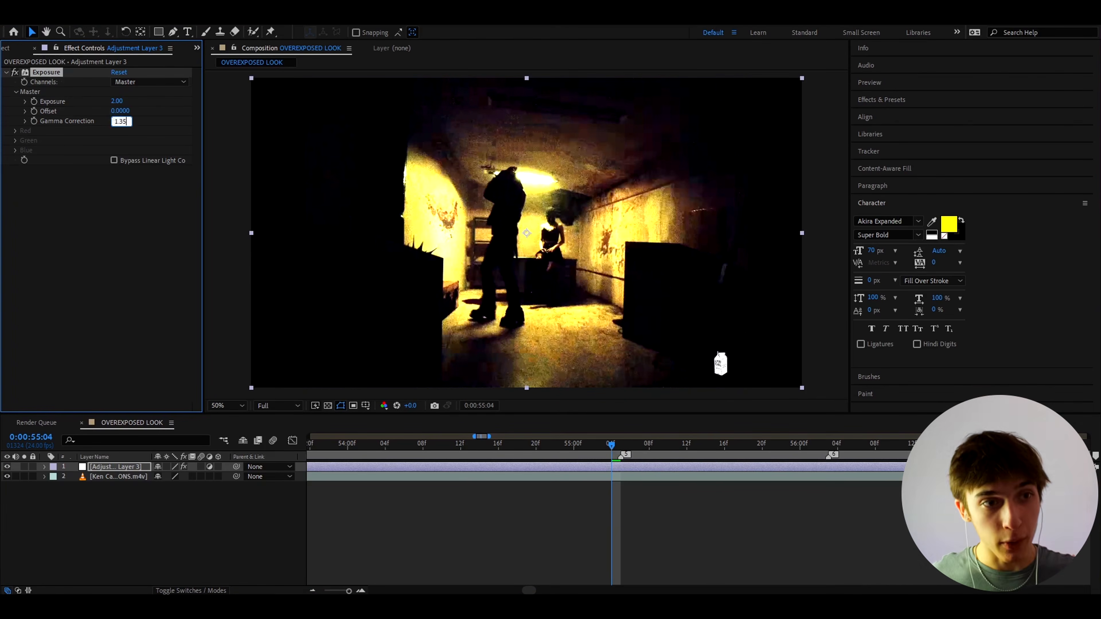
pyautogui.write('1.35')
pyautogui.press('Return')
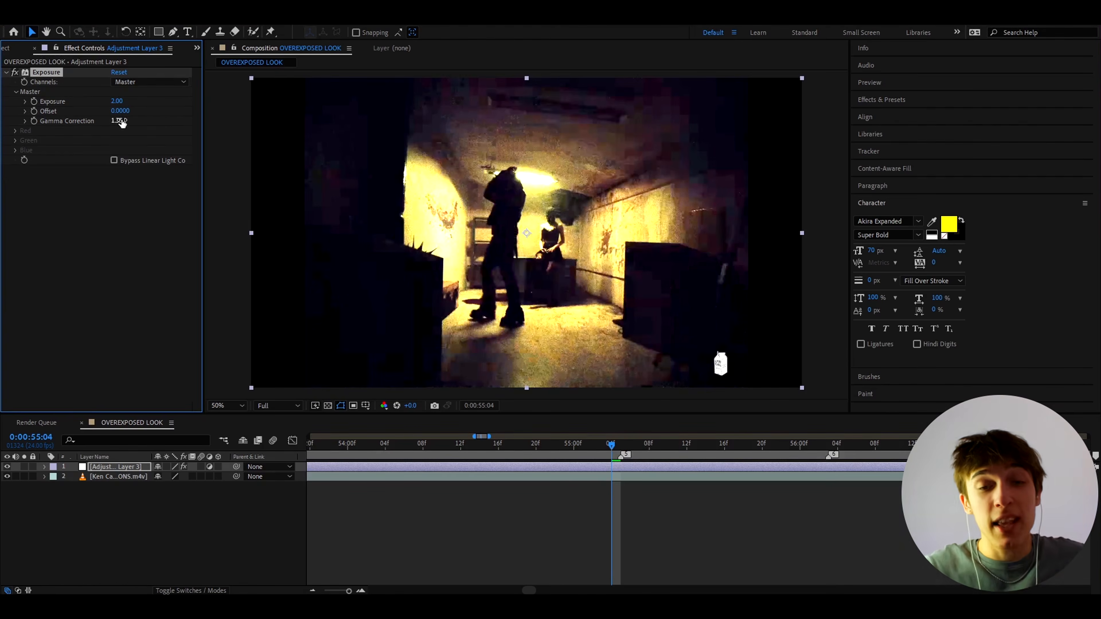
pyautogui.moveTo(609, 445)
pyautogui.mouseDown()
pyautogui.moveTo(441, 453)
pyautogui.moveTo(607, 455)
pyautogui.mouseUp()
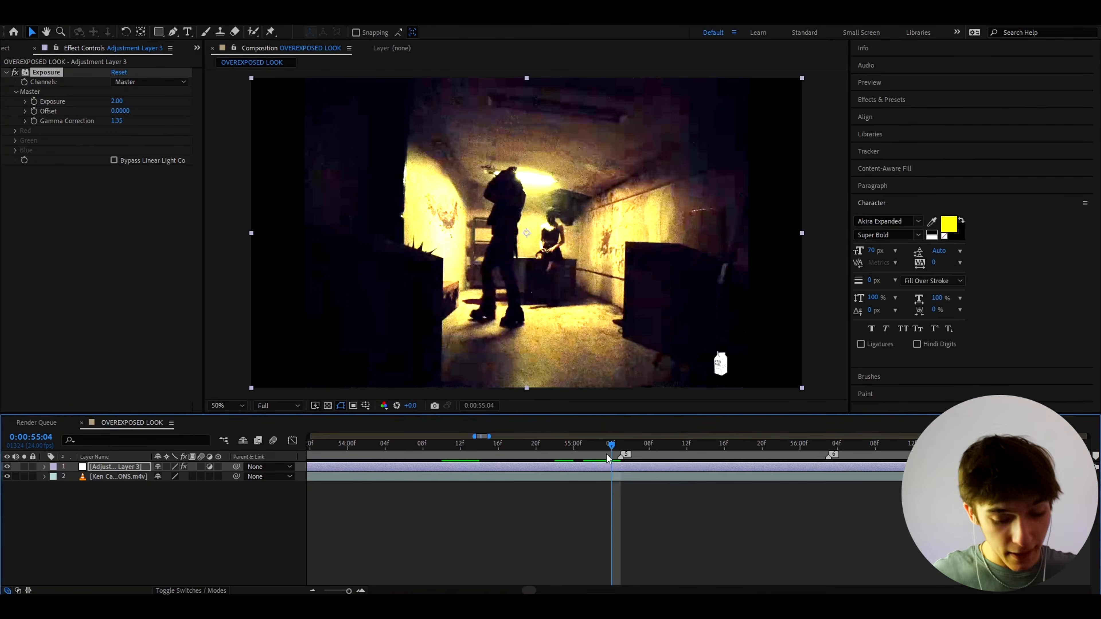
# Add the Posterize effect to the adjustment layer, set its Level to 14 and check the footage.
pyautogui.hotkey('ctrl', 'space')
pyautogui.write('pos')
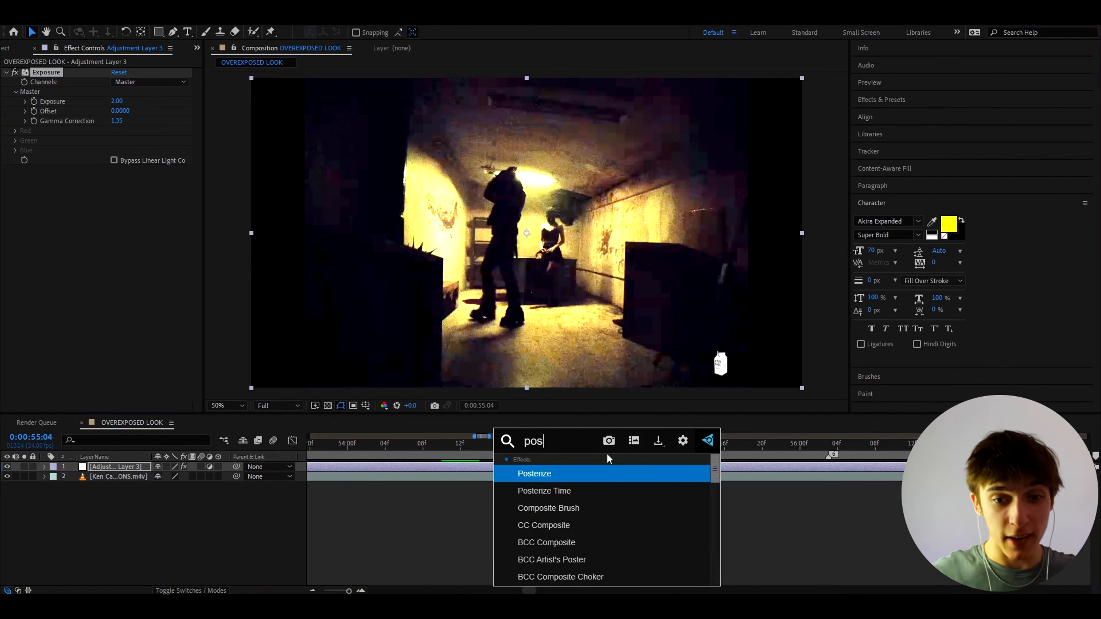
pyautogui.write('te')
pyautogui.press('Return')
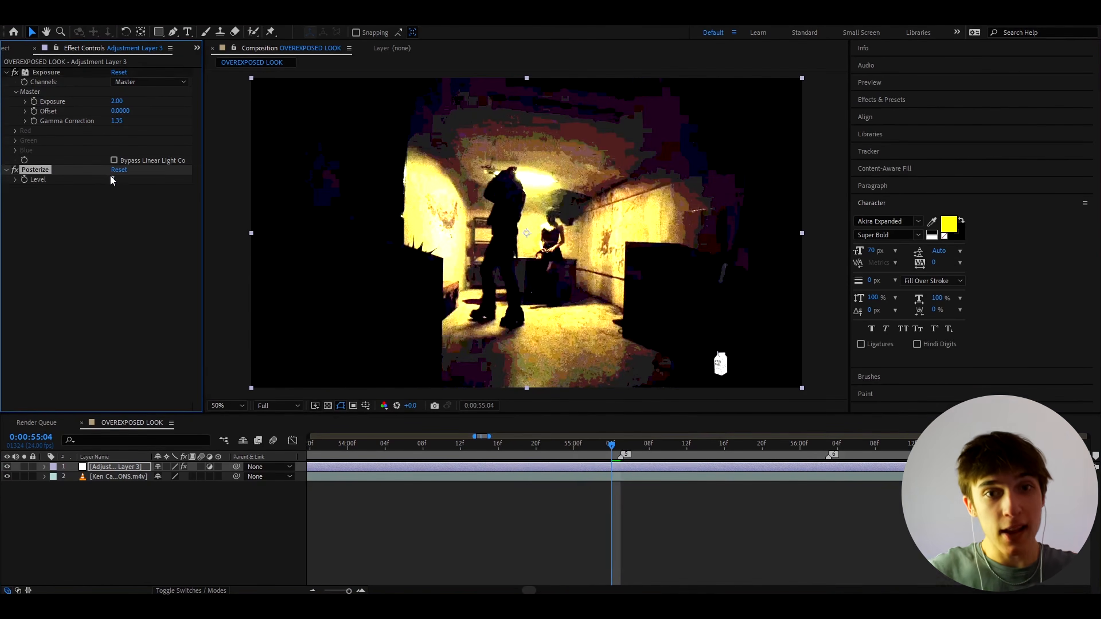
pyautogui.click(119, 179)
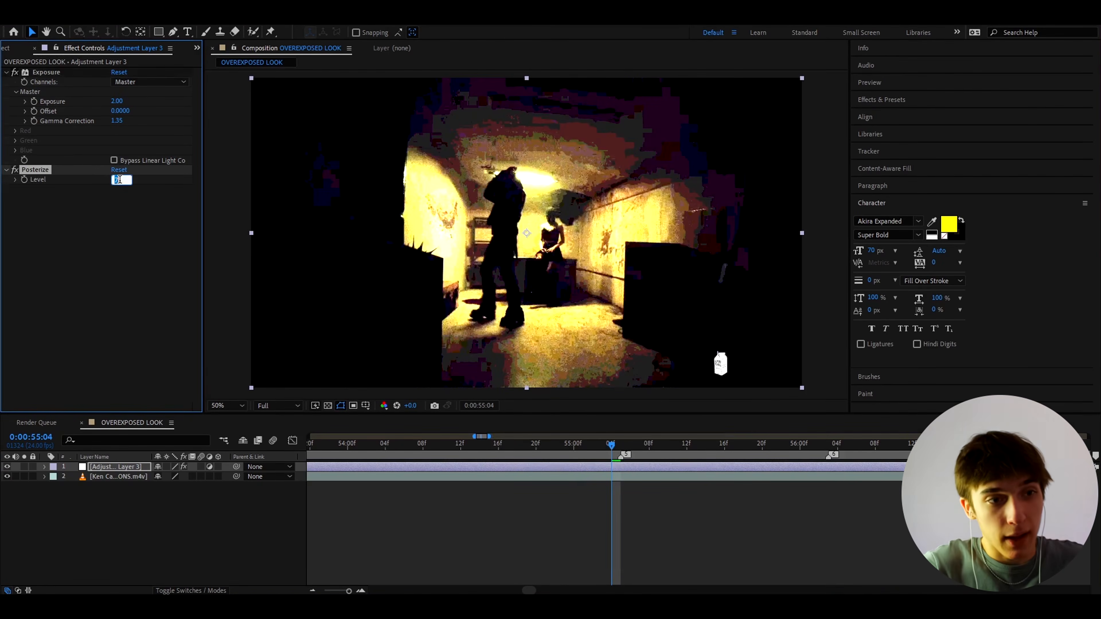
pyautogui.write('14')
pyautogui.press('Return')
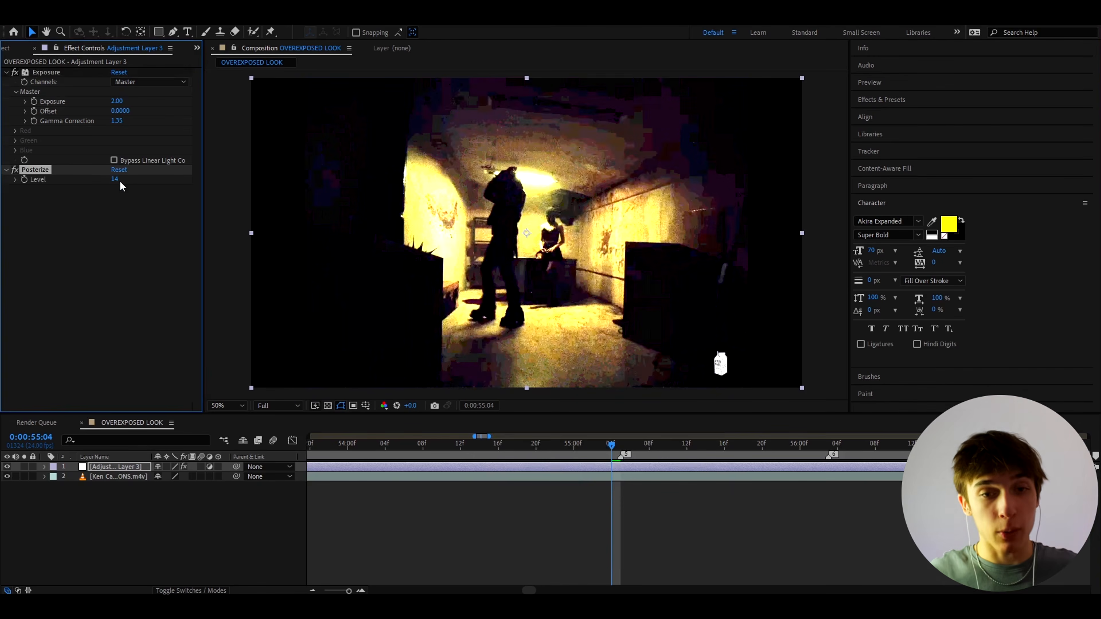
pyautogui.moveTo(611, 444)
pyautogui.mouseDown()
pyautogui.moveTo(893, 450)
pyautogui.moveTo(611, 453)
pyautogui.mouseUp()
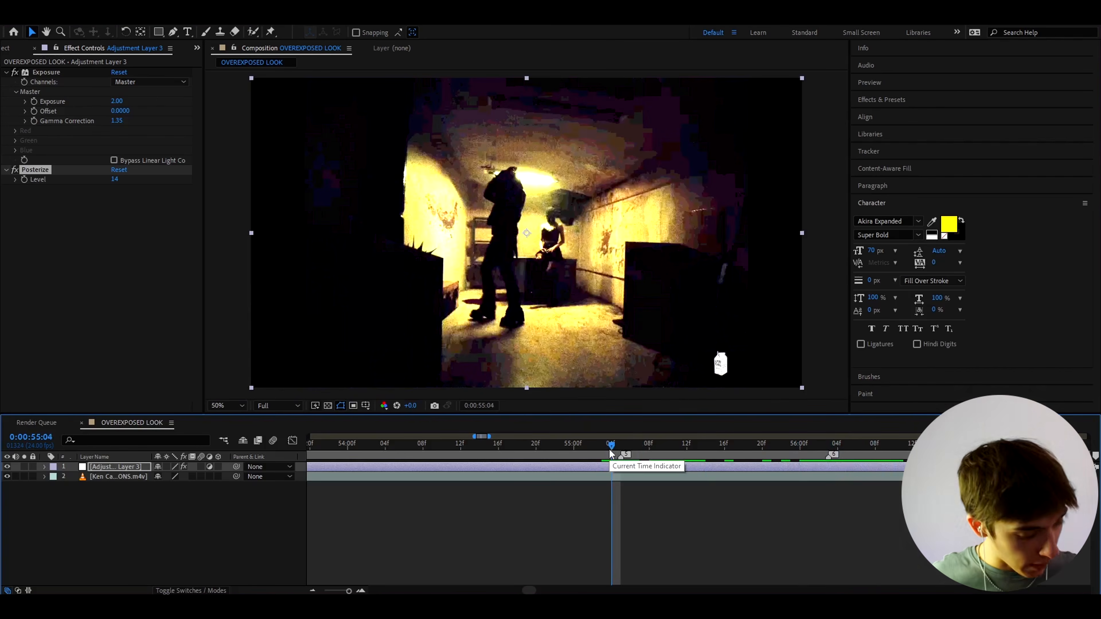
# Add the Mosaic effect to the adjustment layer with 500 horizontal blocks and 175 vertical blocks.
pyautogui.hotkey('ctrl', 'space')
pyautogui.write('mosaic')
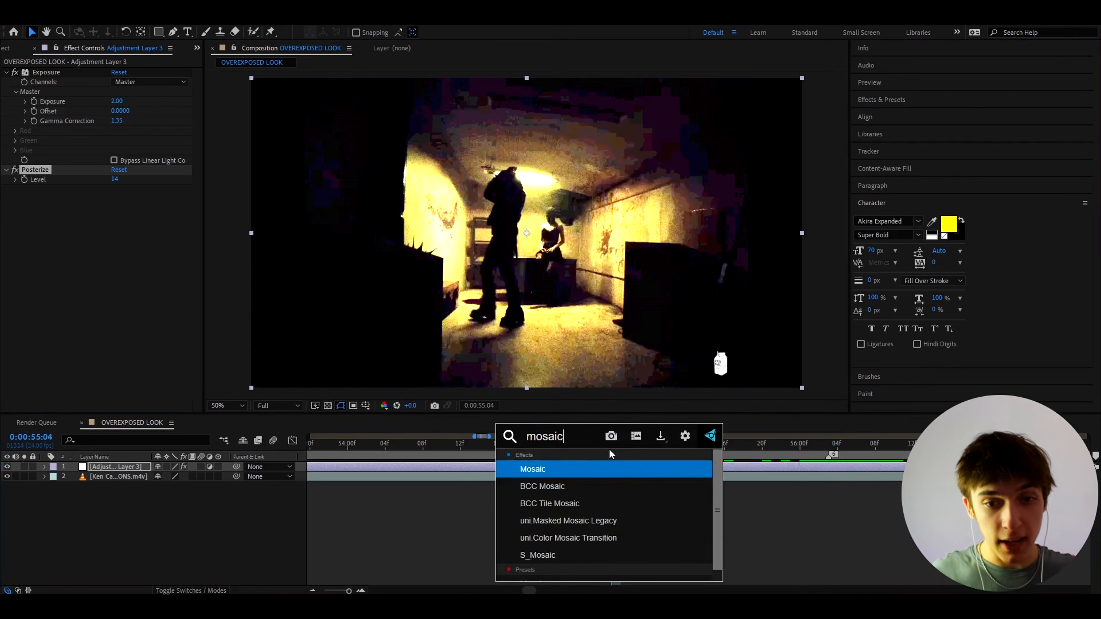
pyautogui.click(554, 465)
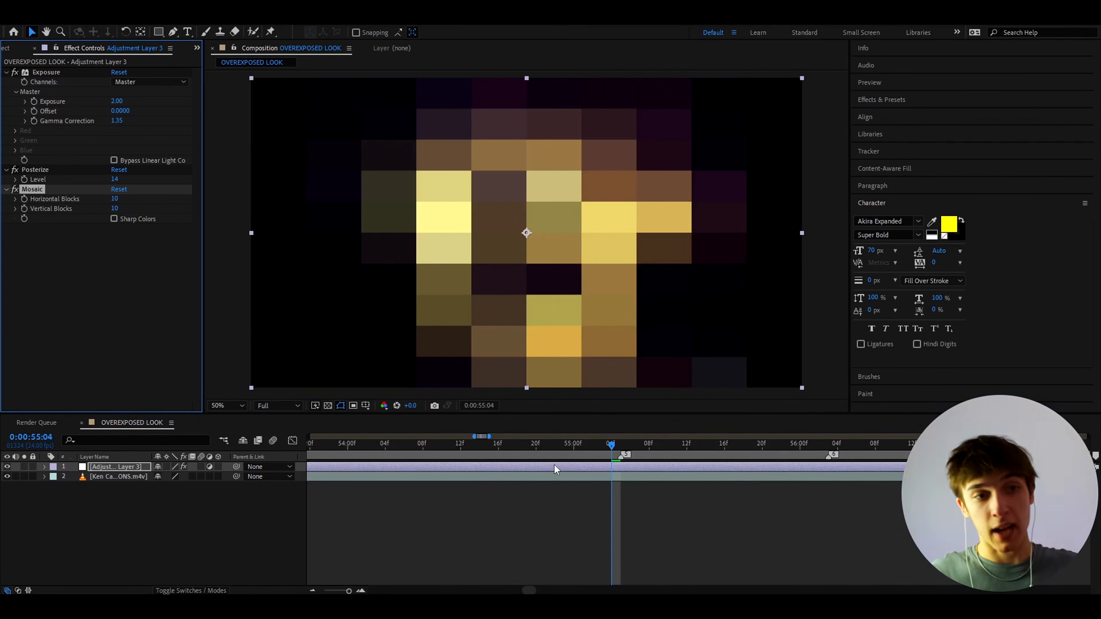
pyautogui.click(116, 199)
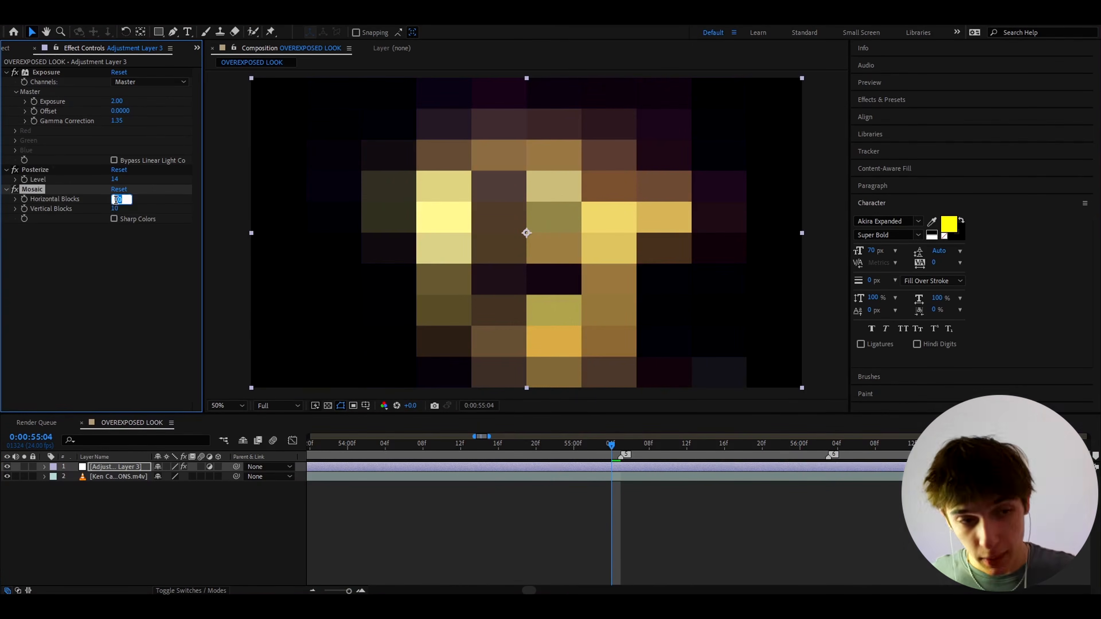
pyautogui.write('500')
pyautogui.press('Return')
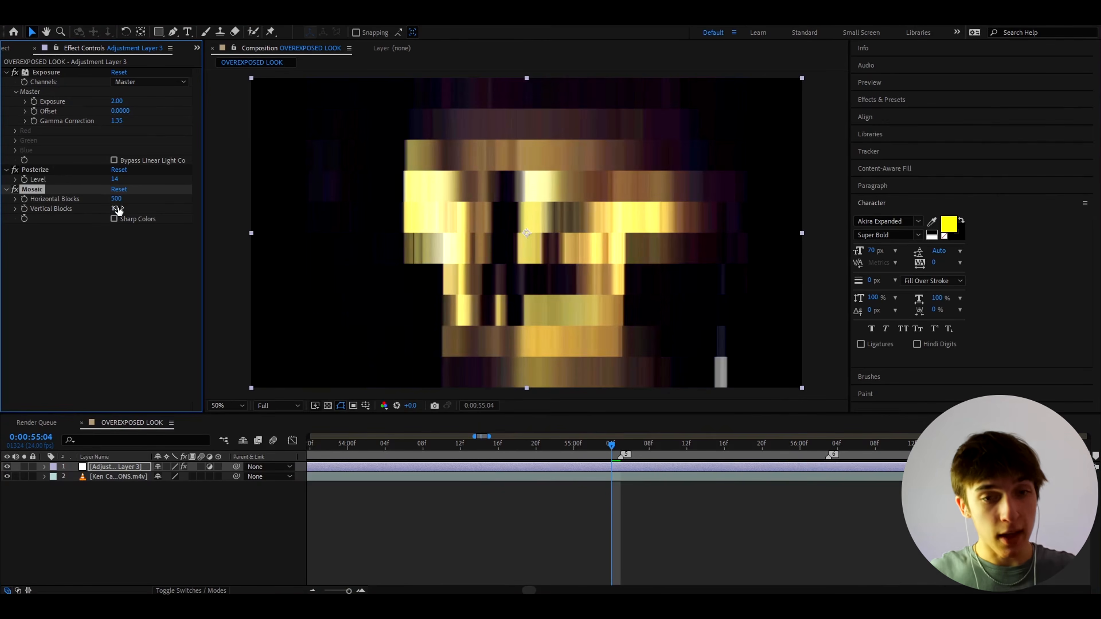
pyautogui.click(116, 209)
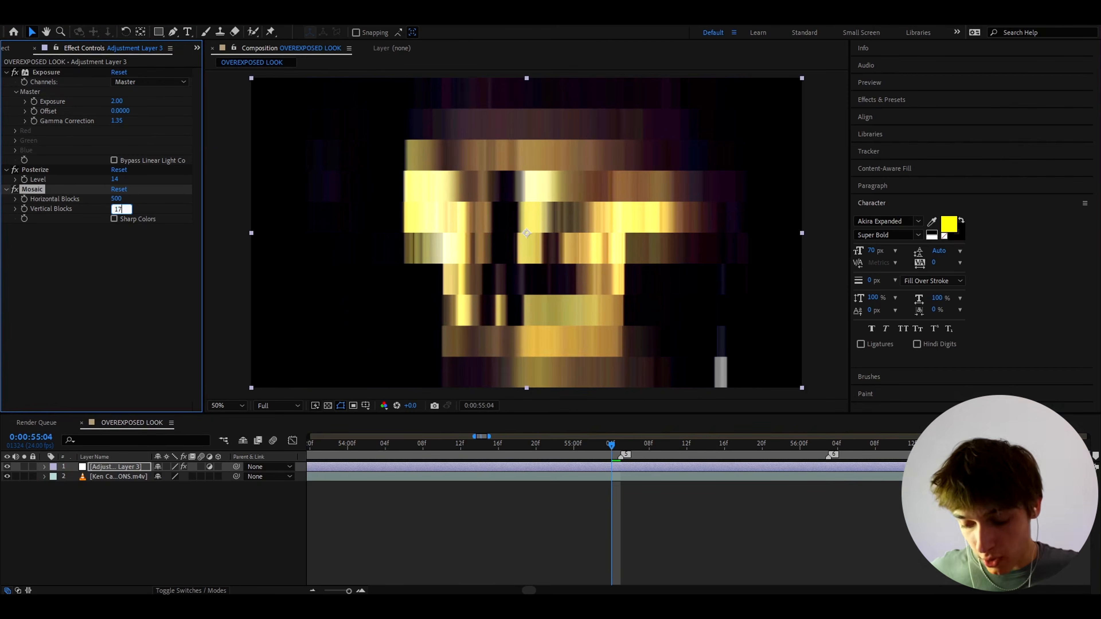
pyautogui.press('Return')
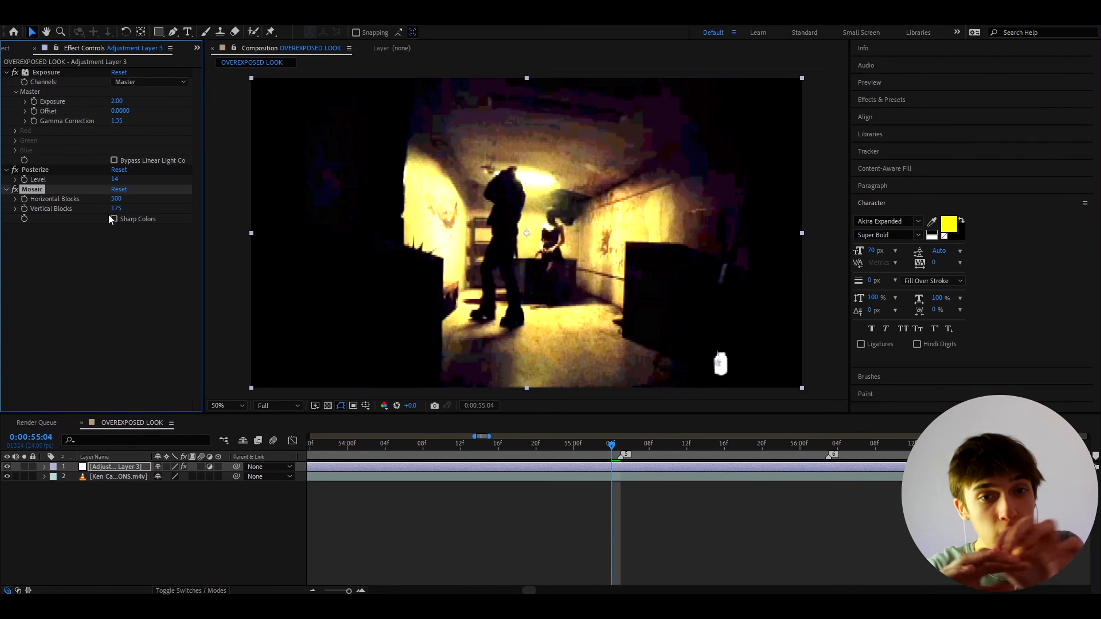
# Inspect the mosaic pixels up close, enable Sharp Colors and compare the image with Mosaic off and on.
pyautogui.scroll(2, 507, 206)
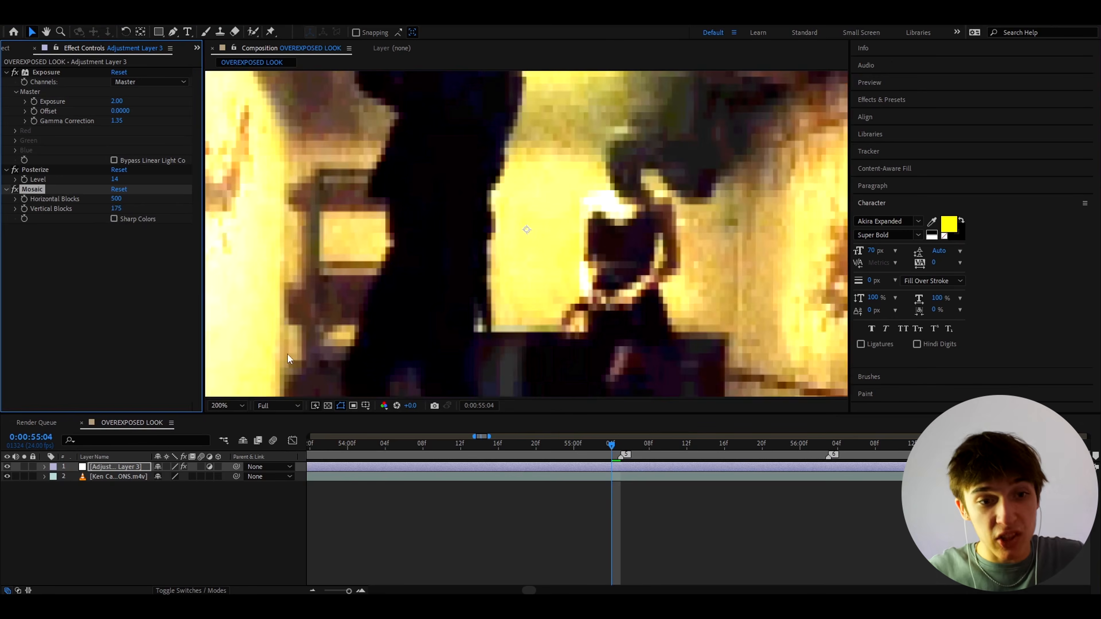
pyautogui.click(231, 408)
pyautogui.click(229, 201)
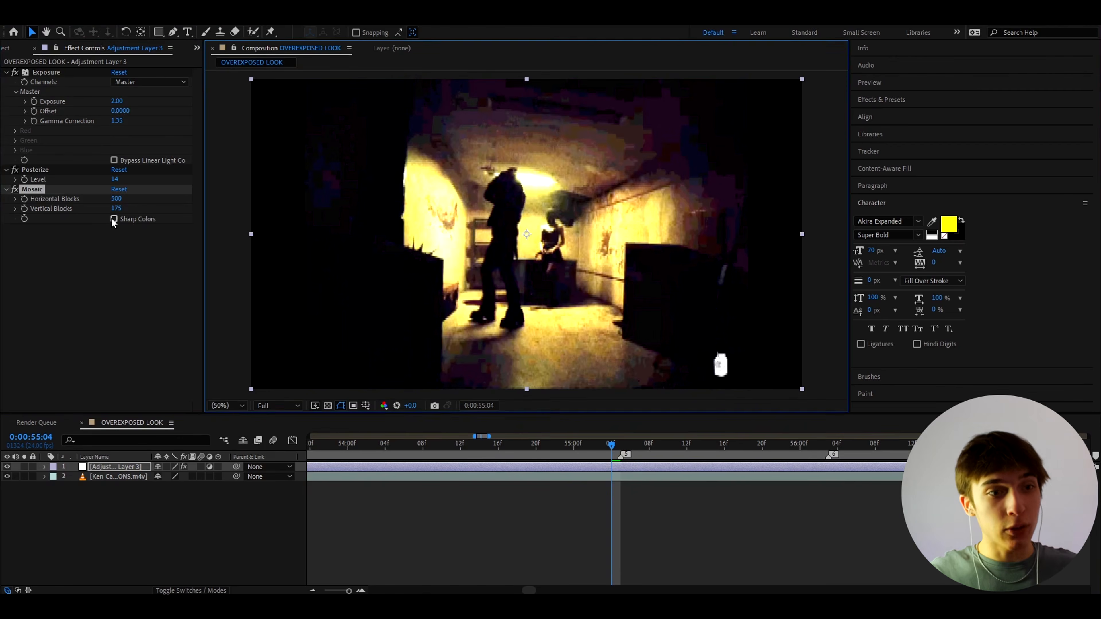
pyautogui.click(114, 219)
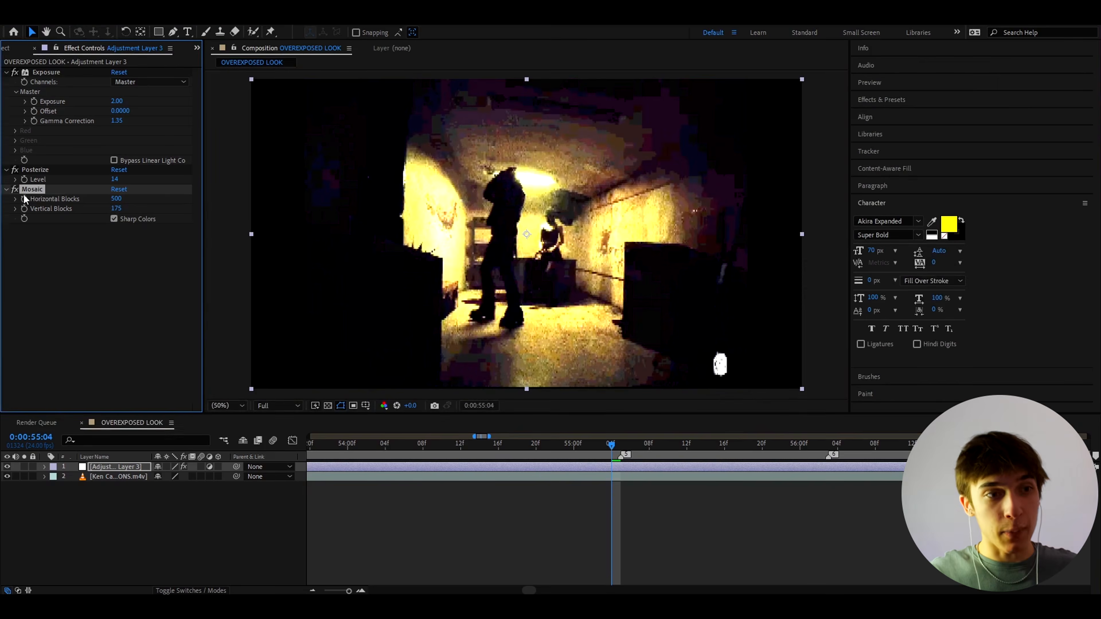
pyautogui.click(15, 190)
pyautogui.click(15, 190)
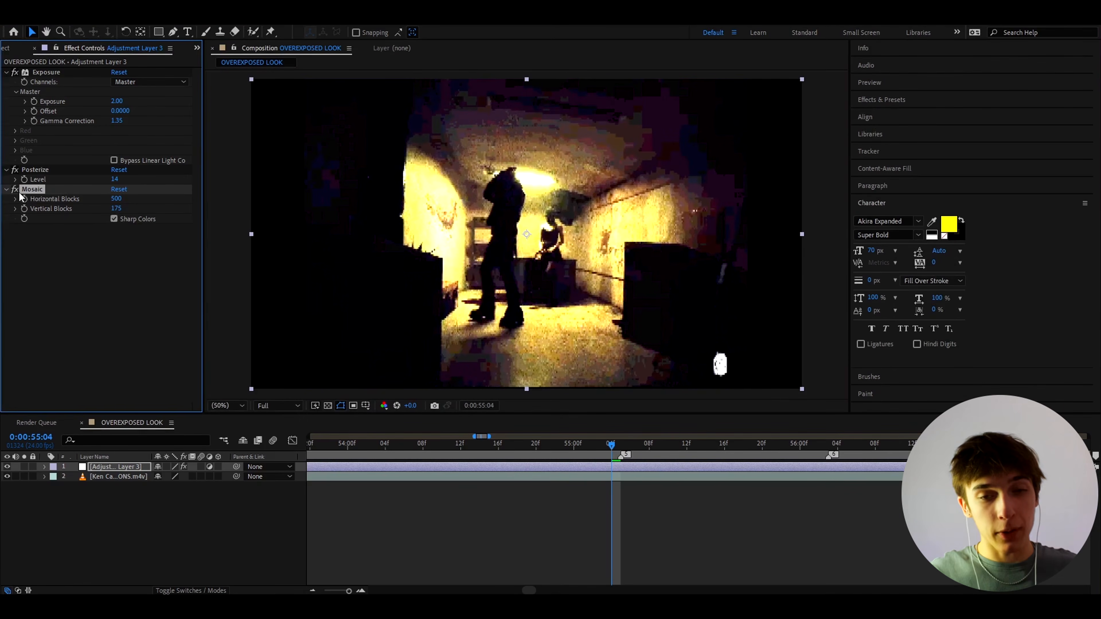
# Add the S_JpegDamage effect to the adjustment layer and set its Quality to 0.08.
pyautogui.hotkey('ctrl', 'space')
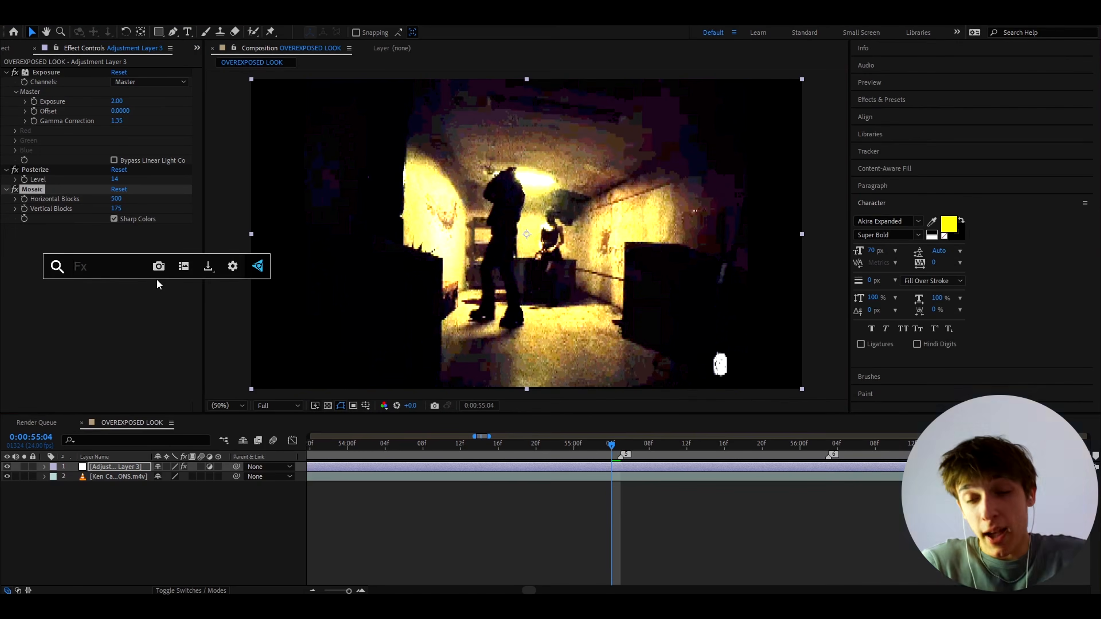
pyautogui.write('s')
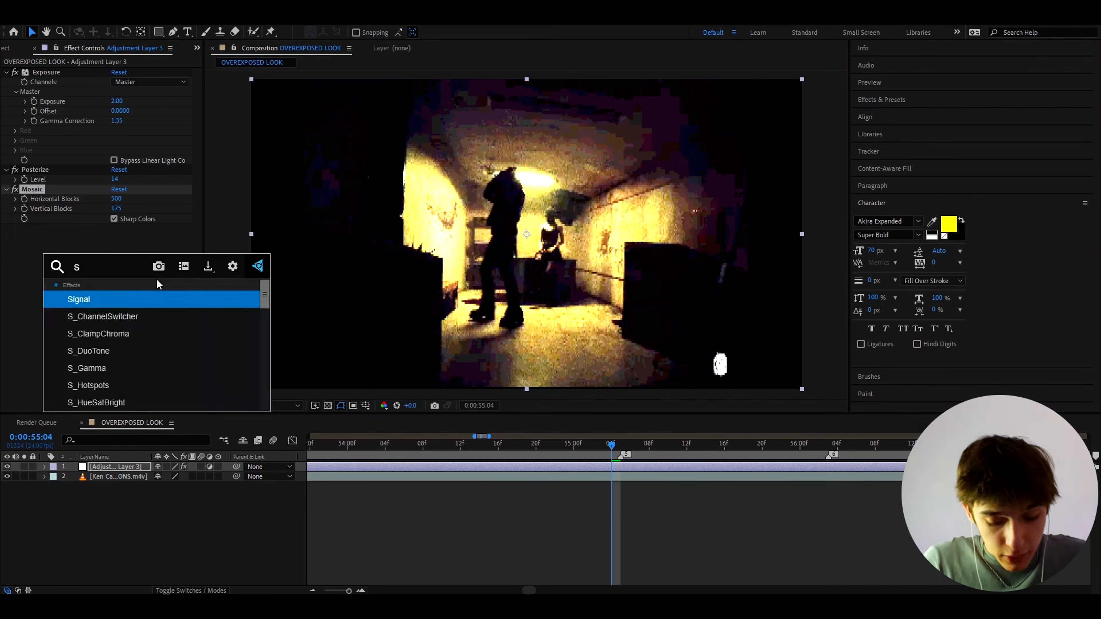
pyautogui.write('_jpeg')
pyautogui.press('Return')
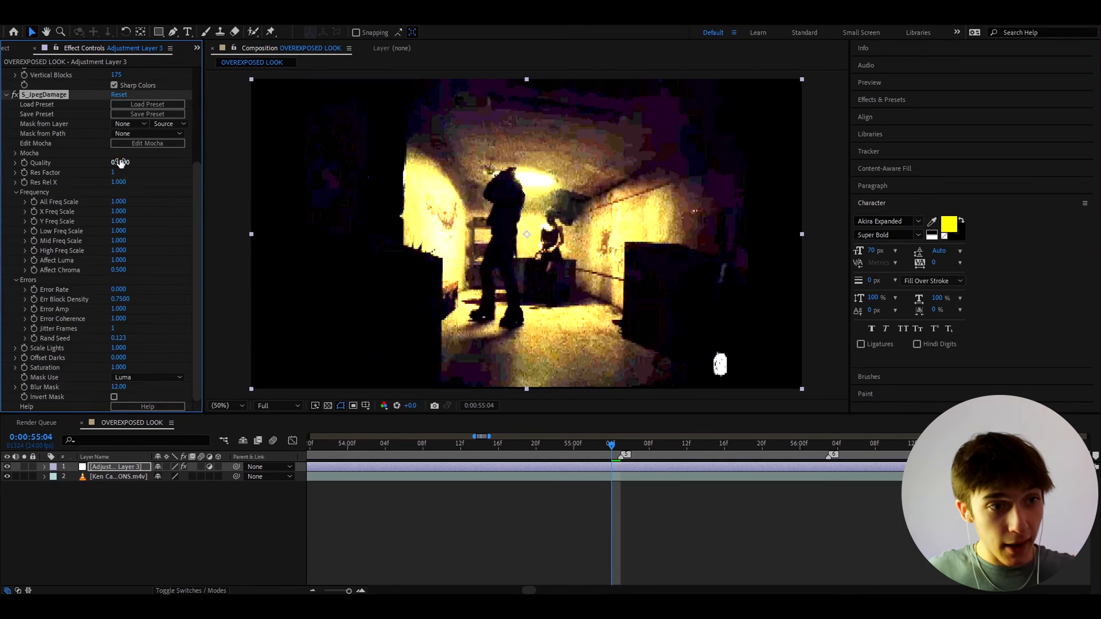
pyautogui.click(121, 163)
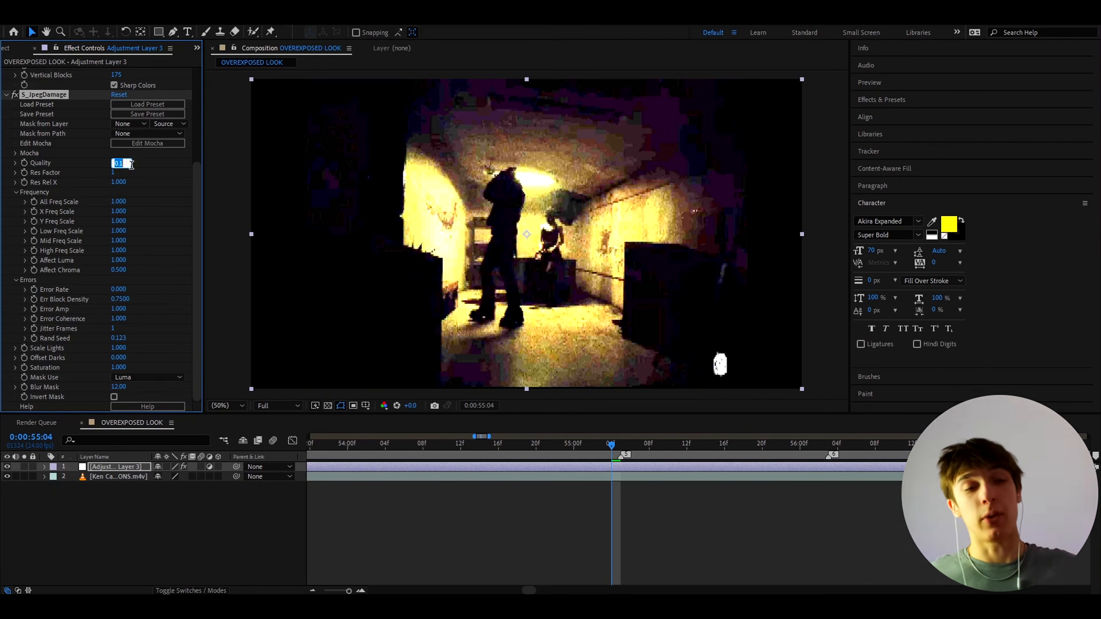
pyautogui.write('0')
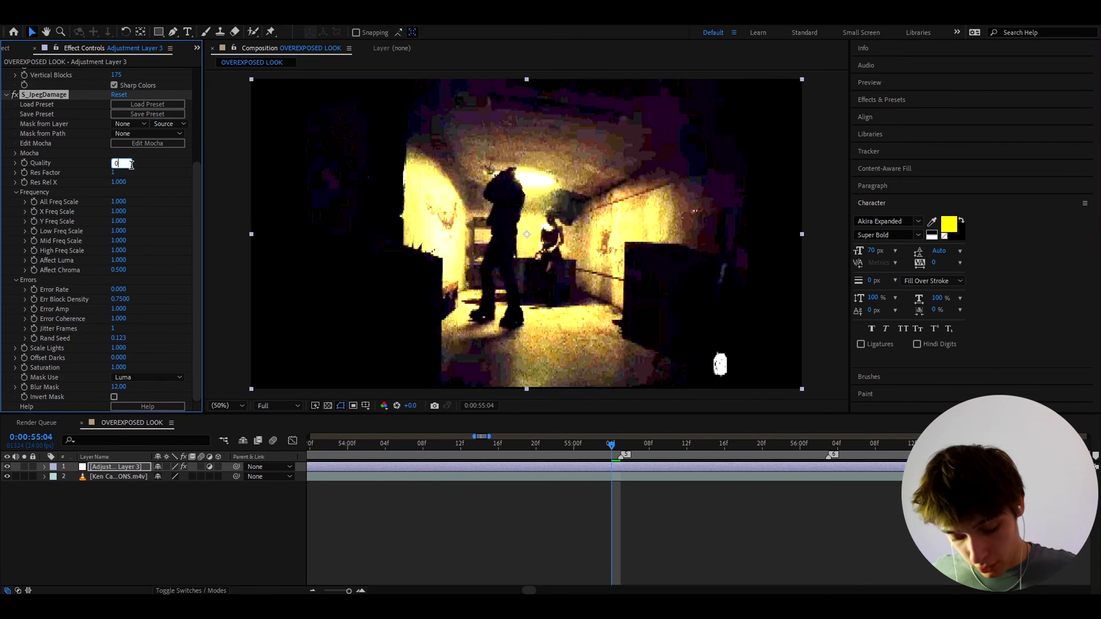
pyautogui.write('.08')
pyautogui.press('Return')
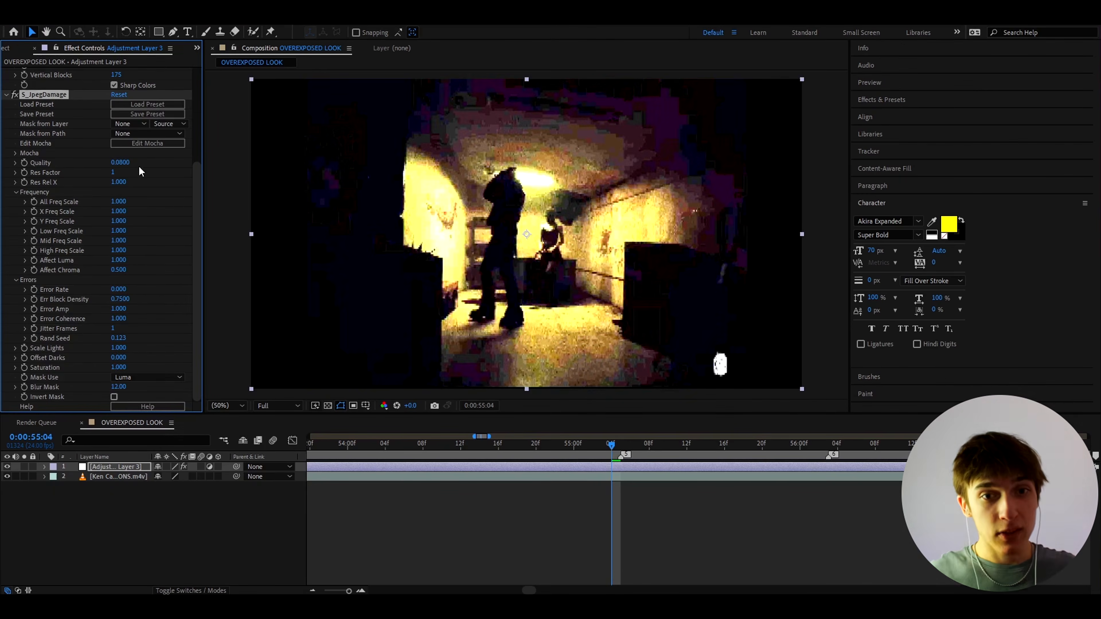
# Set S_JpegDamage's Res Rel X to 5 and compare an earlier frame with the adjustment layer hidden and shown.
pyautogui.click(118, 181)
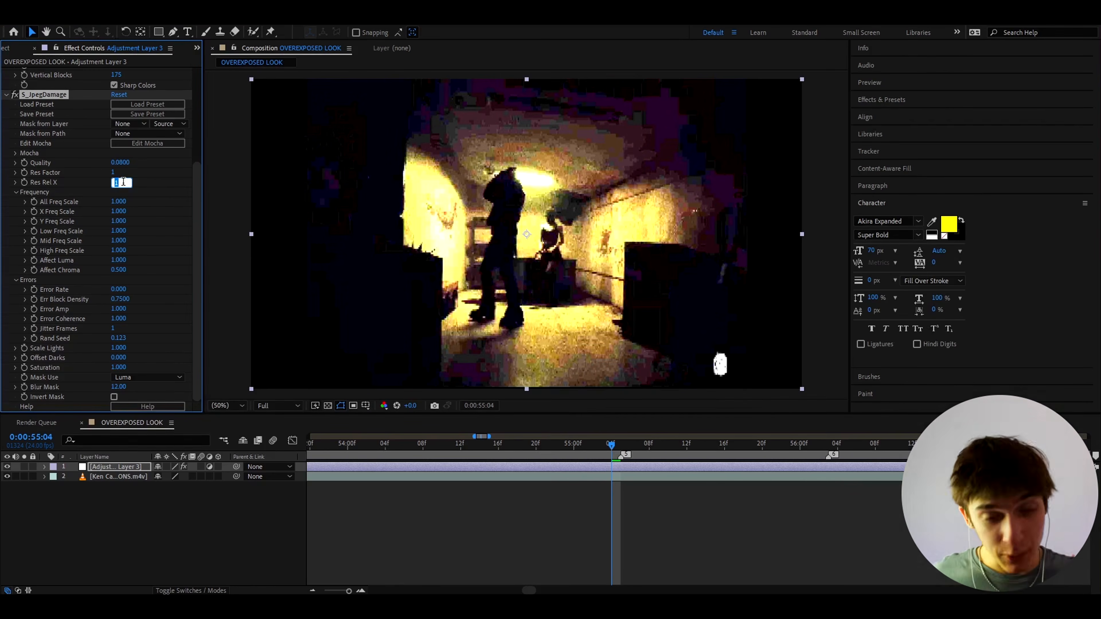
pyautogui.press('Return')
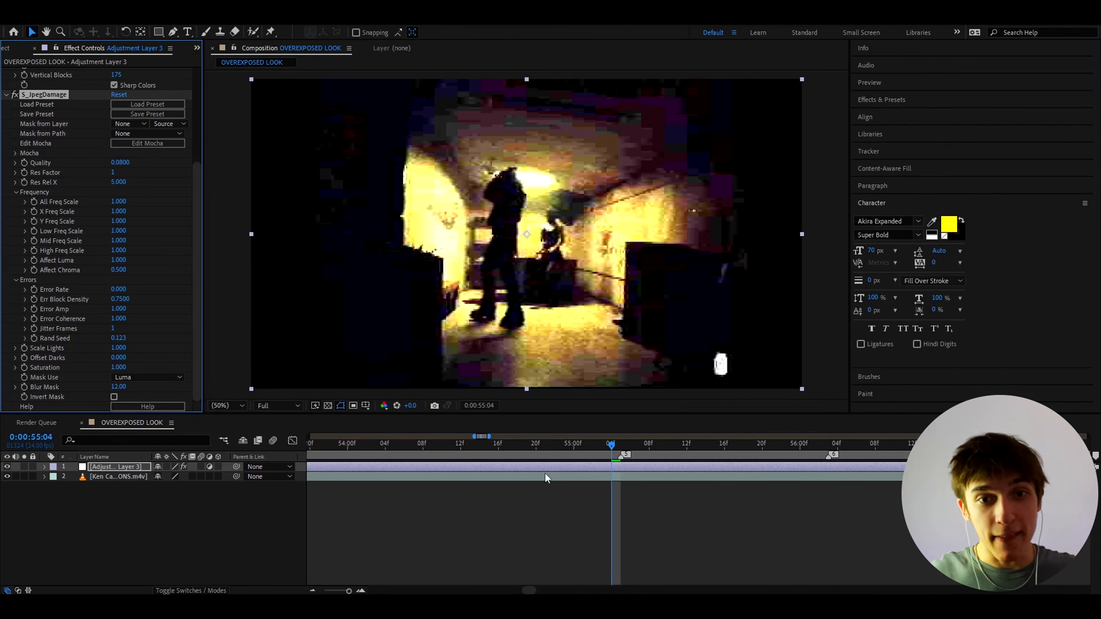
pyautogui.press('-')
pyautogui.moveTo(590, 444)
pyautogui.mouseDown()
pyautogui.moveTo(561, 446)
pyautogui.moveTo(569, 450)
pyautogui.mouseUp()
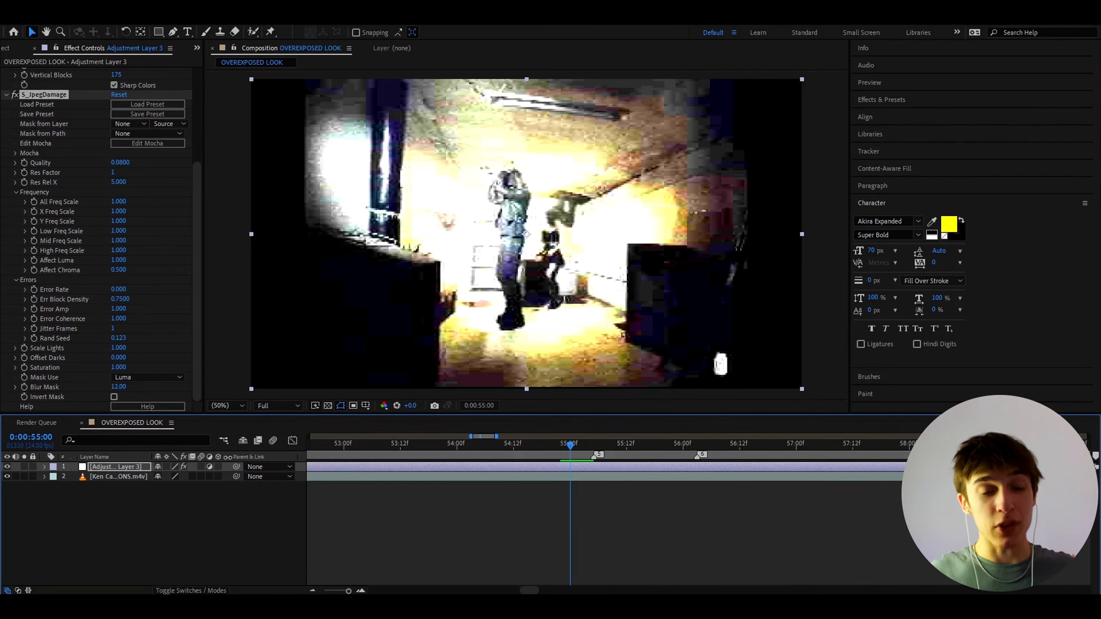
pyautogui.click(6, 467)
pyautogui.click(7, 467)
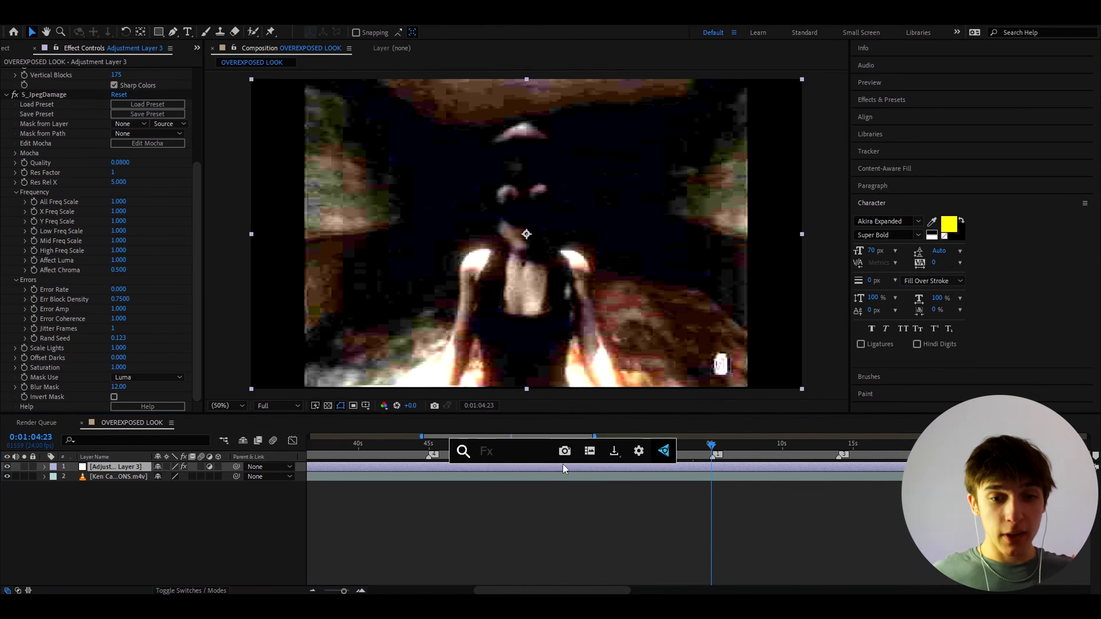
# Add a second Exposure effect to the adjustment layer and set its Exposure to 0.25.
pyautogui.write('expos')
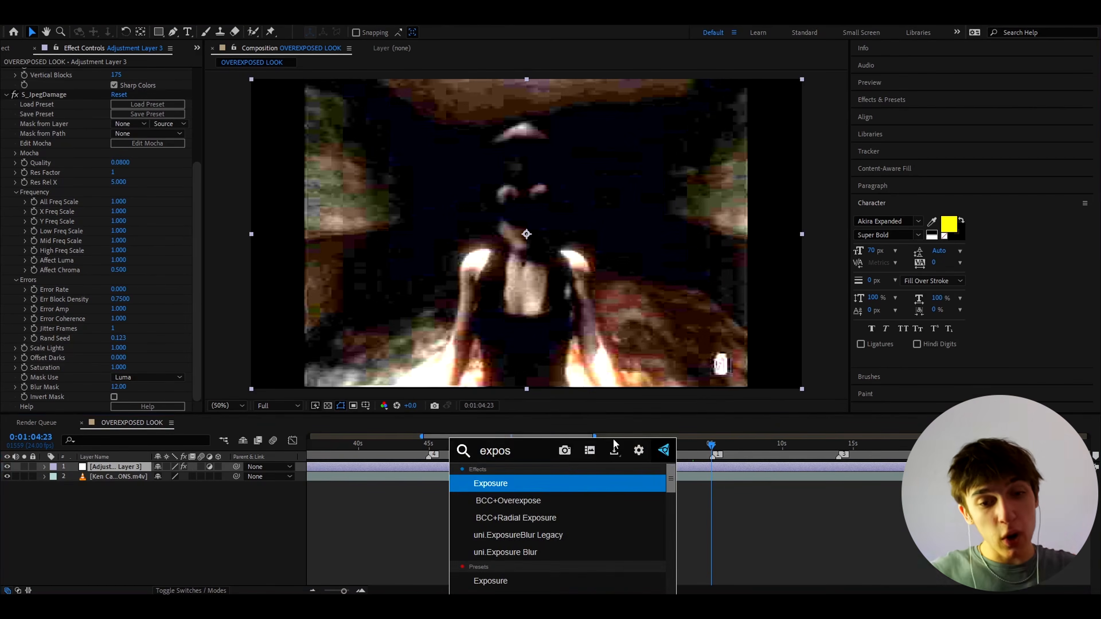
pyautogui.click(549, 486)
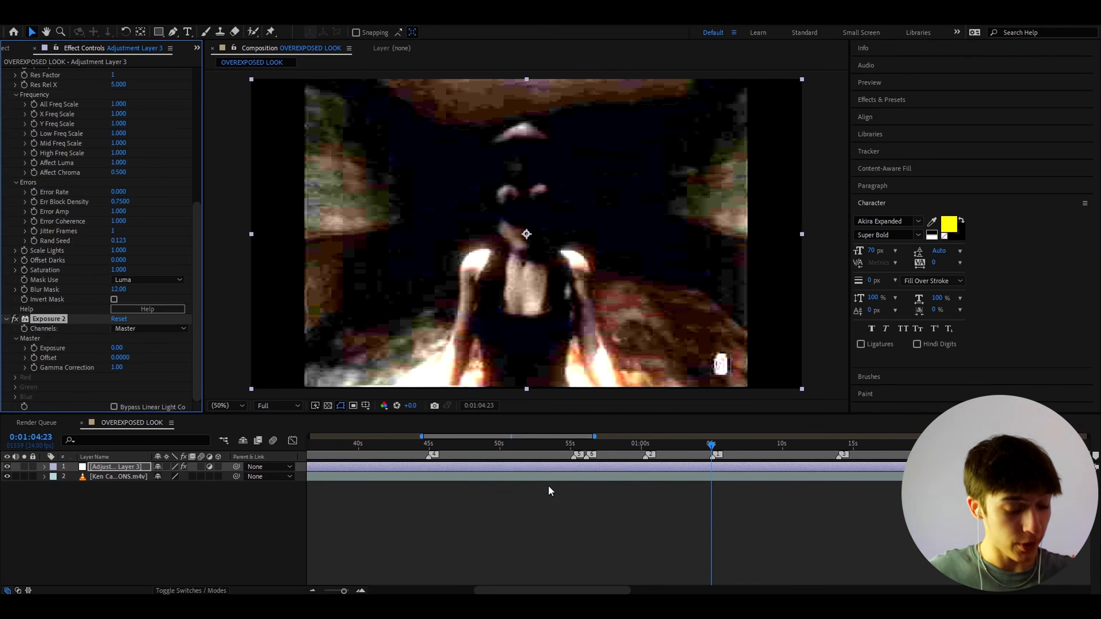
pyautogui.click(117, 348)
pyautogui.write('0.2')
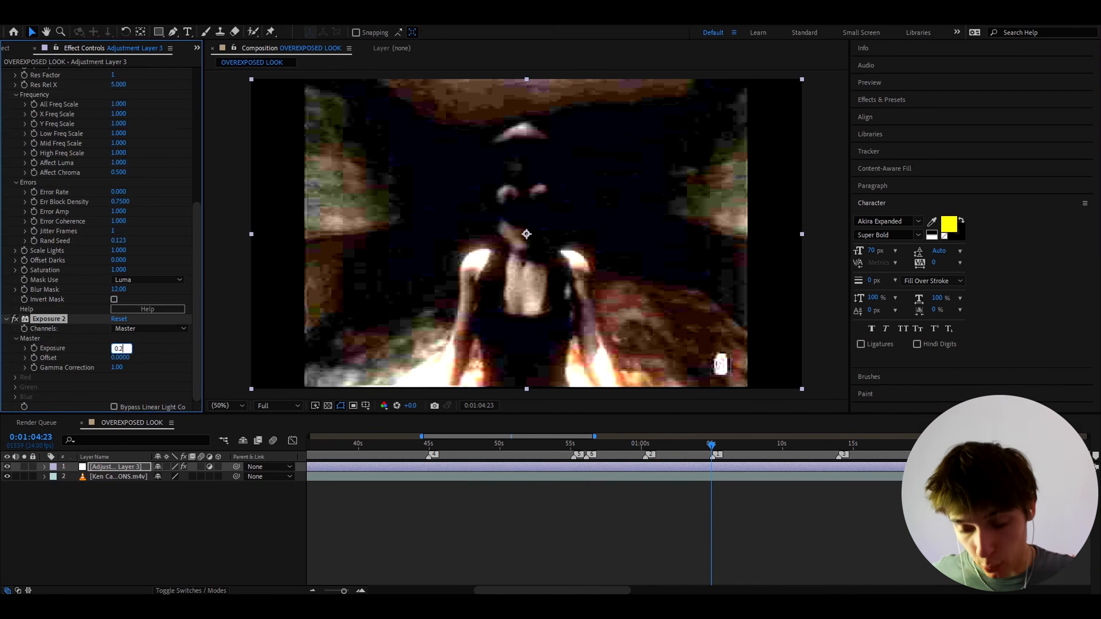
pyautogui.write('5')
pyautogui.press('Return')
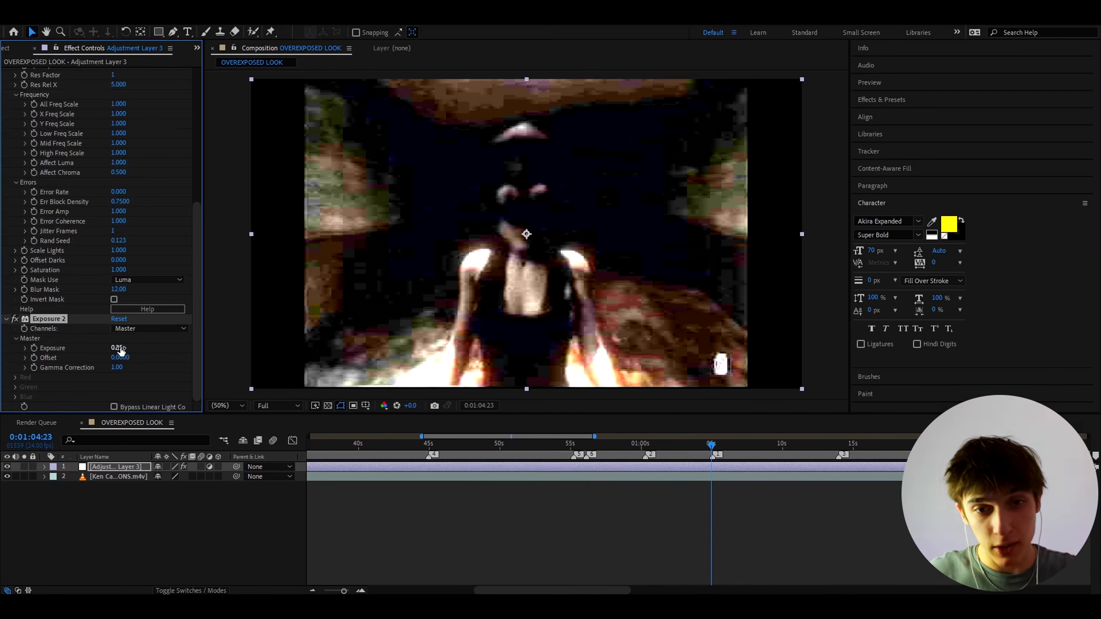
pyautogui.moveTo(120, 349); pyautogui.dragTo(201, 345)
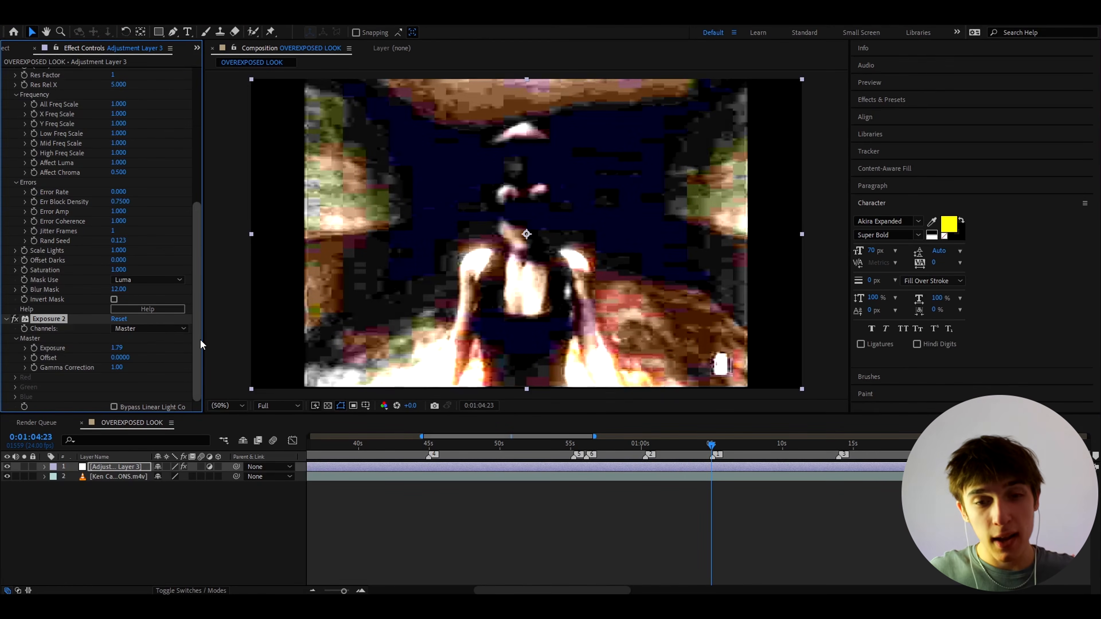
pyautogui.hotkey('ctrl', 'z')
# Set the second Exposure effect's Gamma Correction to 1.25.
pyautogui.click(121, 367)
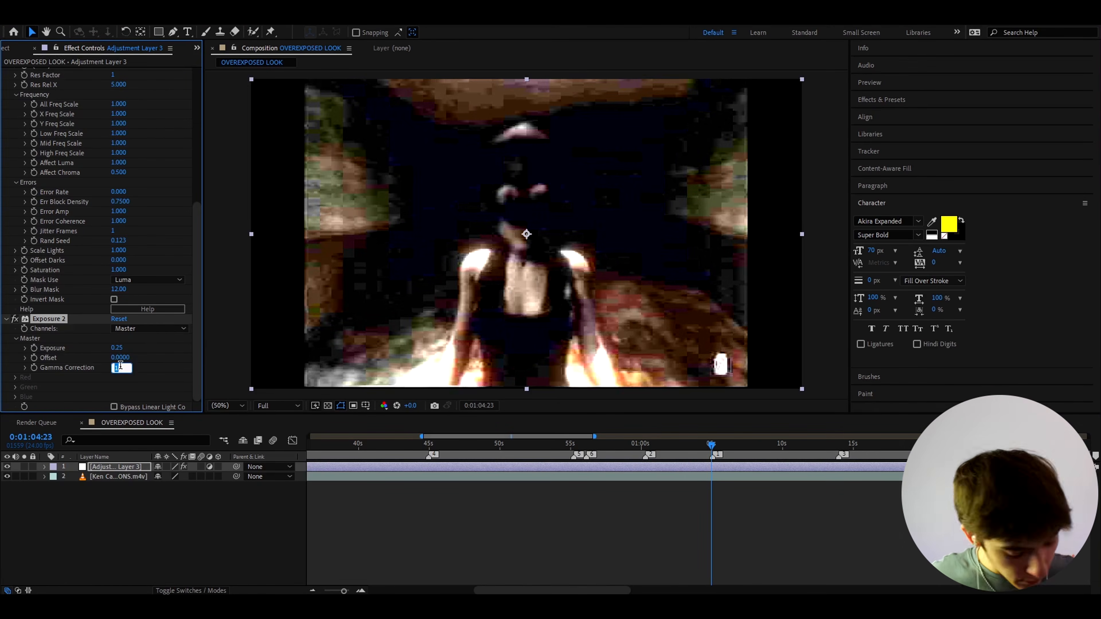
pyautogui.write('1.2')
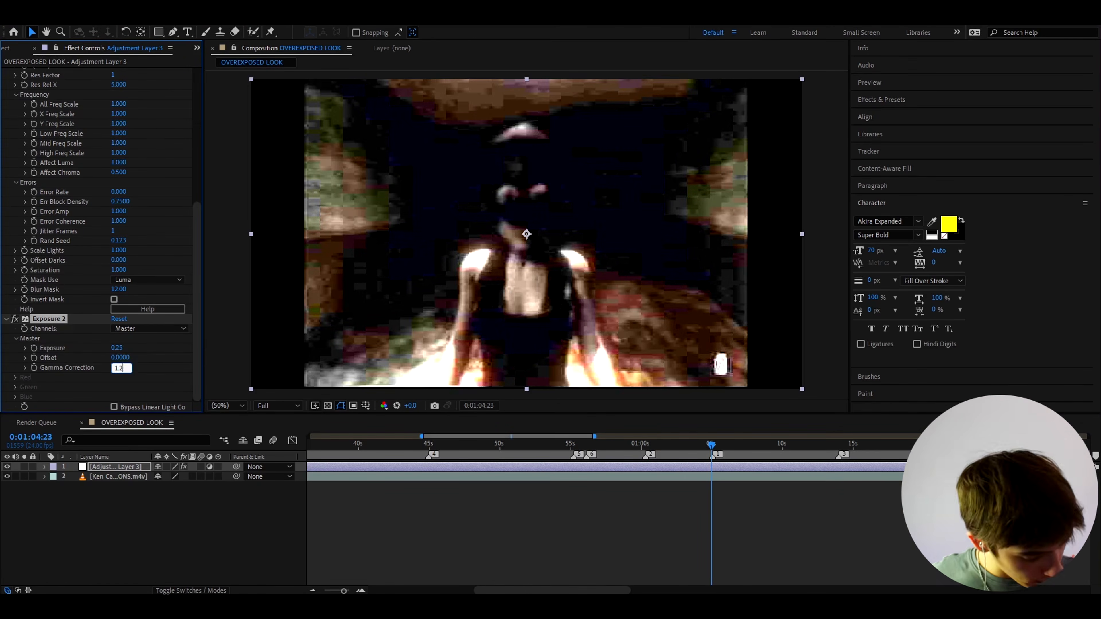
pyautogui.write('5')
pyautogui.press('Return')
# Preview the full effect stack around 0:00:55:05 and compare the image with the adjustment layer hidden and shown.
pyautogui.click(572, 444)
pyautogui.press(';')
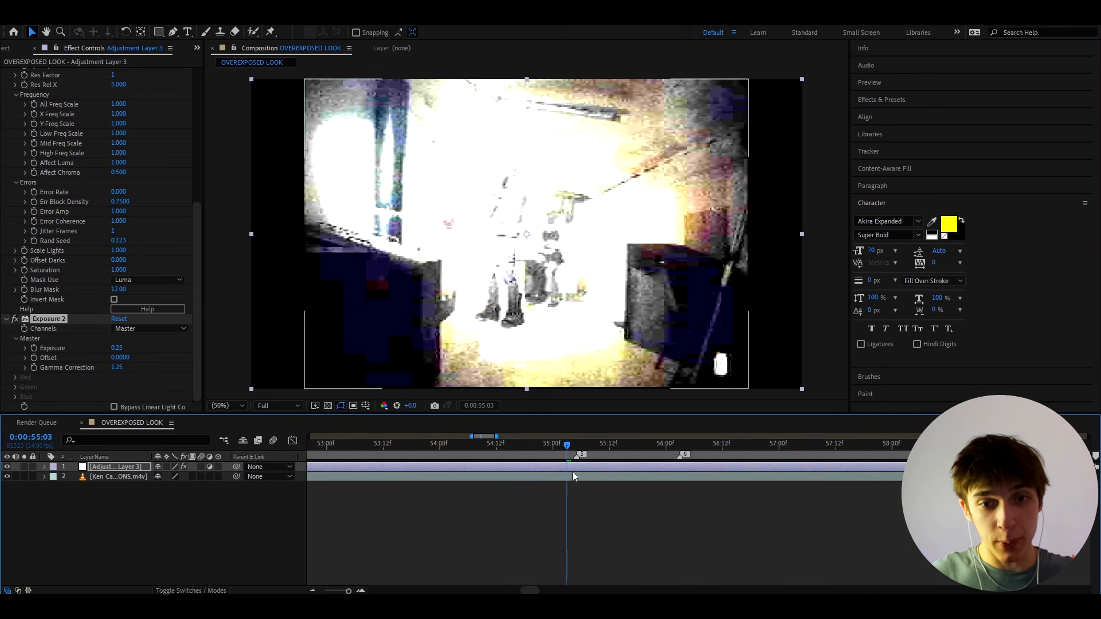
pyautogui.press('pagedown')
pyautogui.press('pagedown')
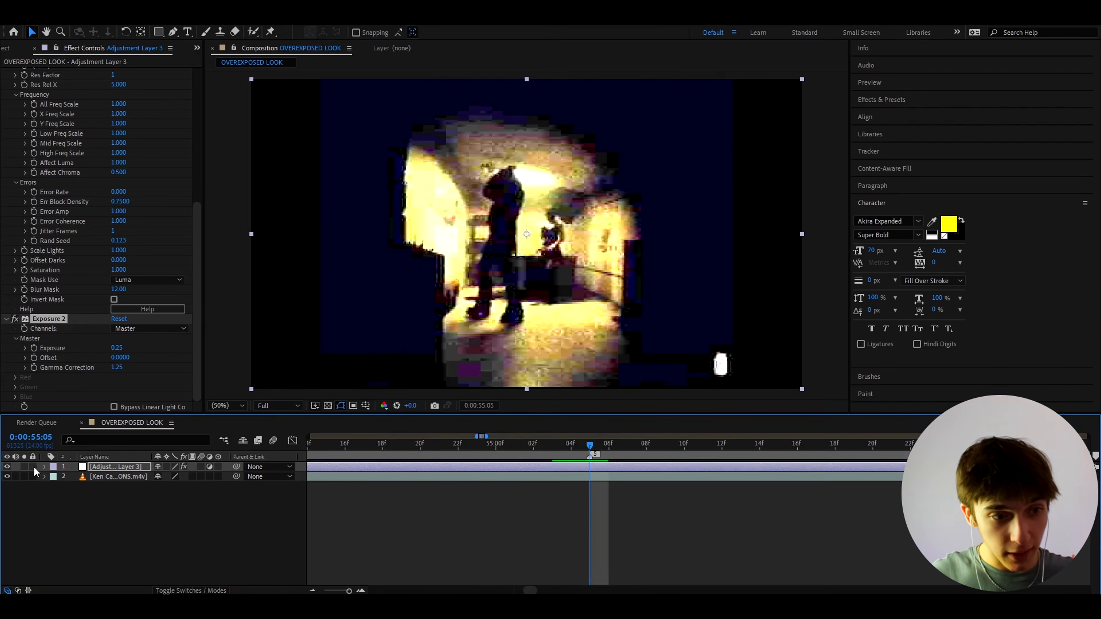
pyautogui.click(7, 467)
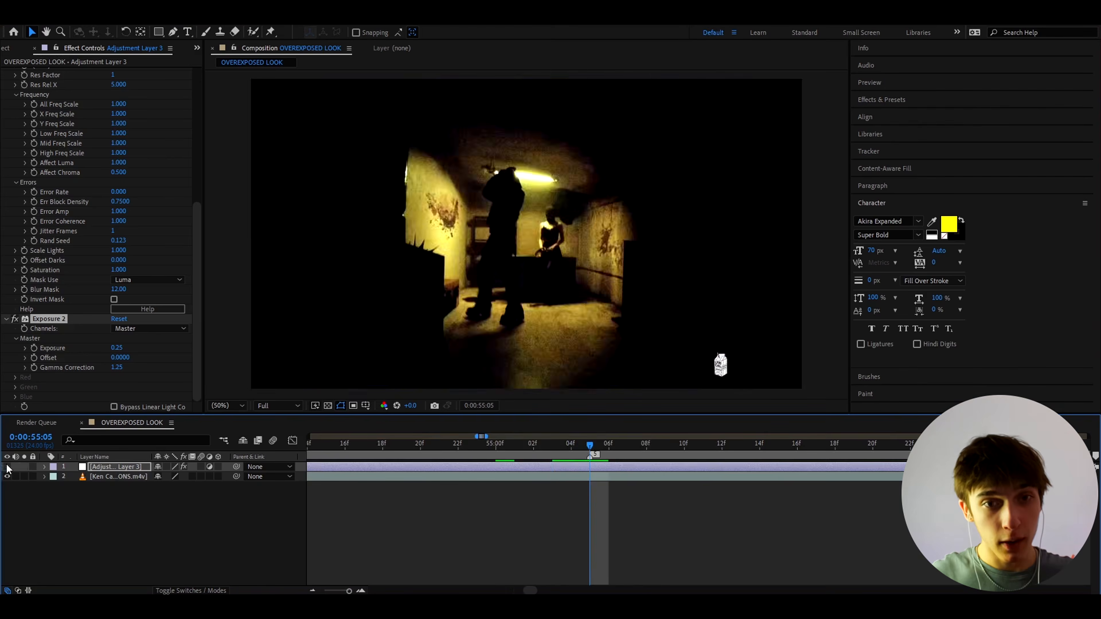
pyautogui.click(7, 467)
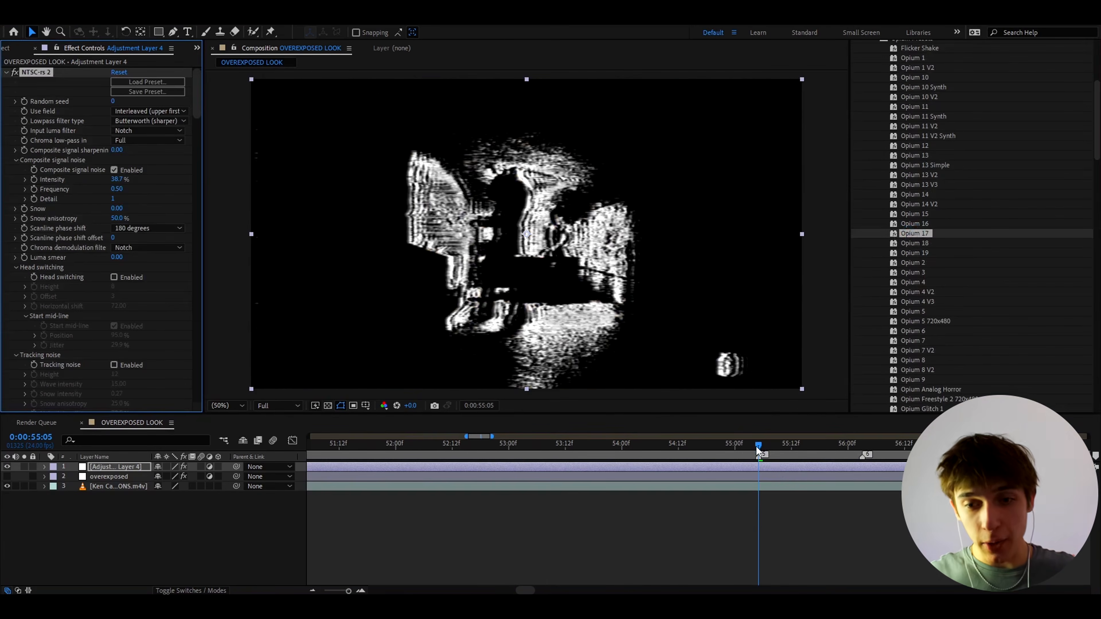
# Check the Opium 17 look at 0:00:56:03 and delete its effects from Adjustment Layer 4.
pyautogui.moveTo(758, 445)
pyautogui.mouseDown()
pyautogui.moveTo(703, 448)
pyautogui.moveTo(757, 437)
pyautogui.mouseUp()
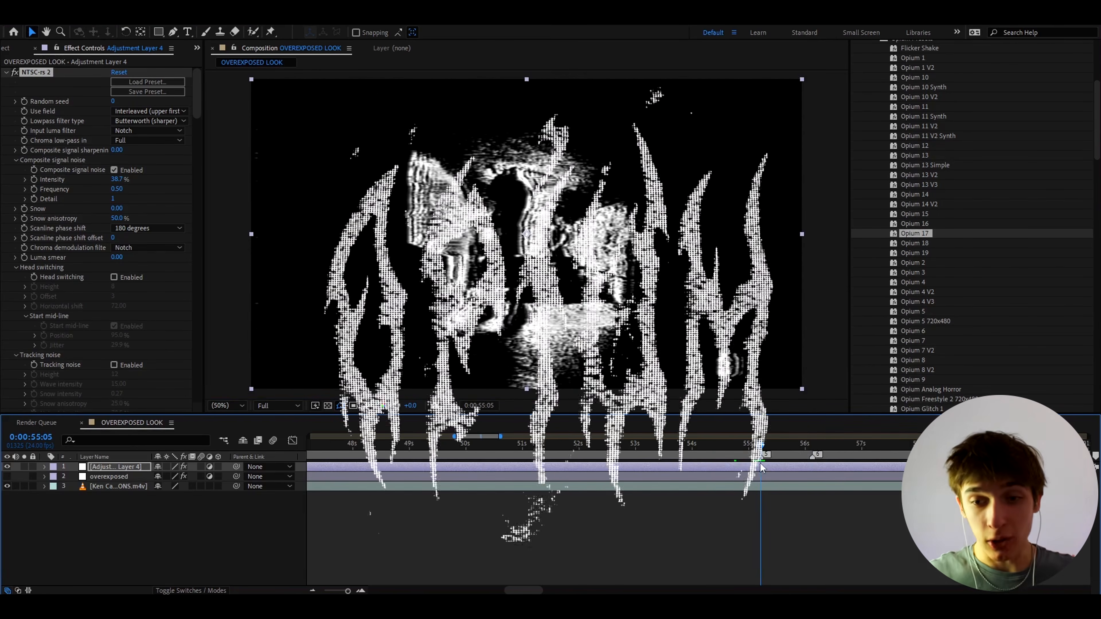
pyautogui.click(811, 443)
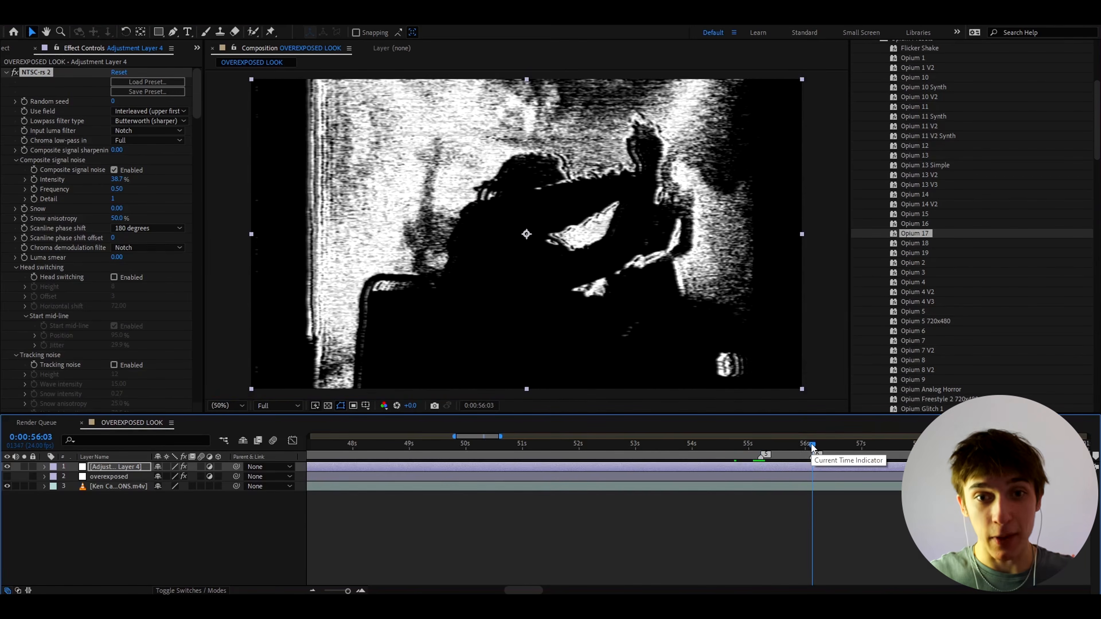
pyautogui.click(40, 70)
pyautogui.press('Delete')
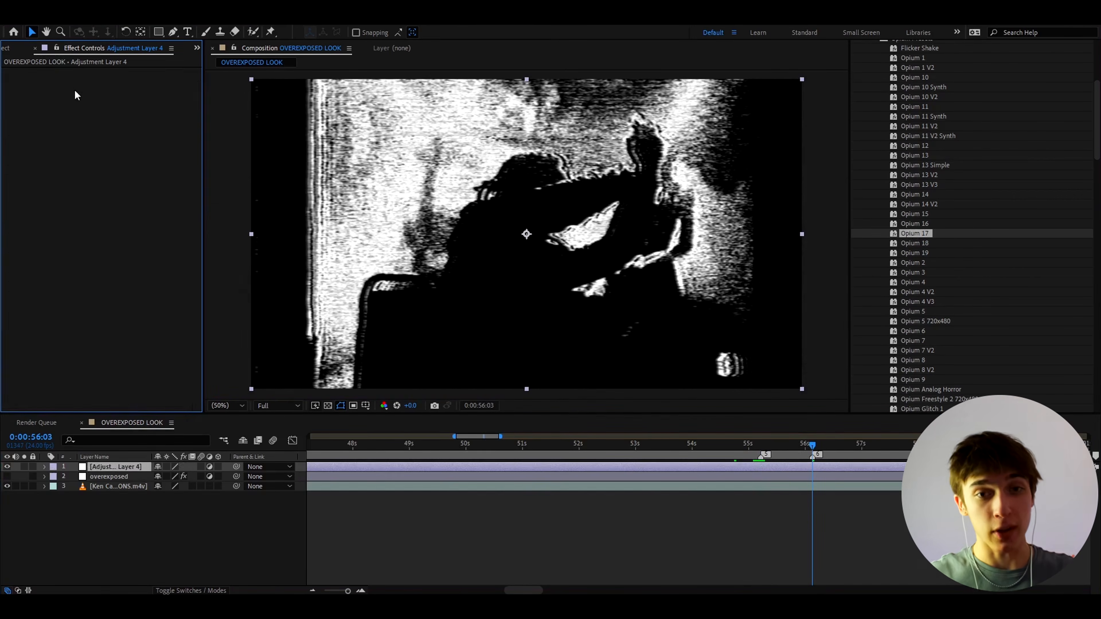
# Compare the frame at 0:00:55:05 with the overexposed layer shown and hidden.
pyautogui.scroll(3, 761, 458)
pyautogui.click(749, 444)
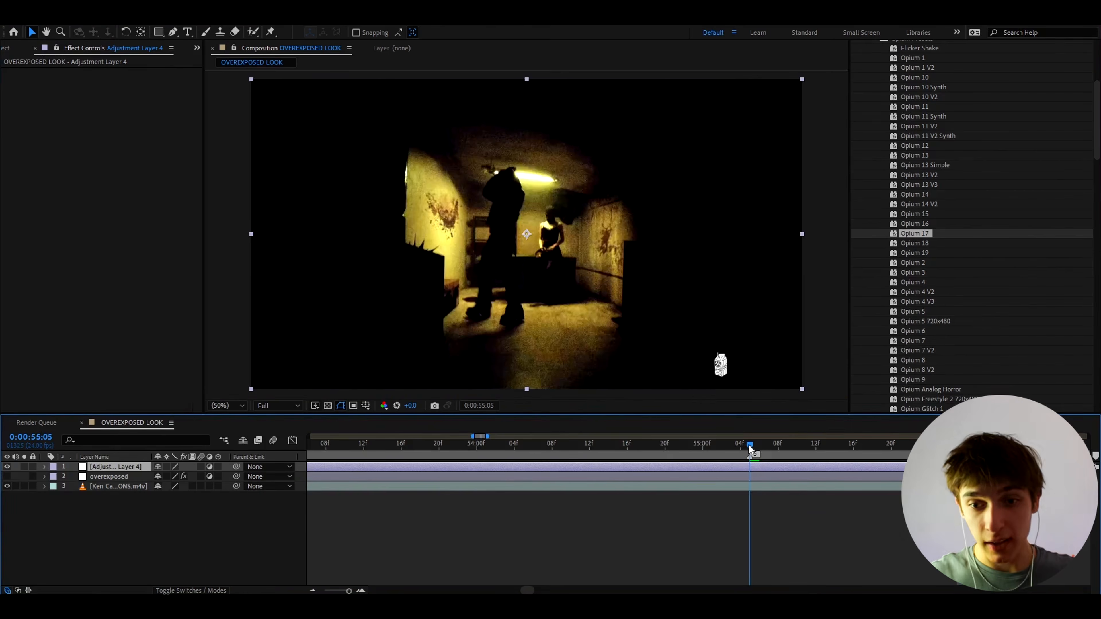
pyautogui.click(8, 477)
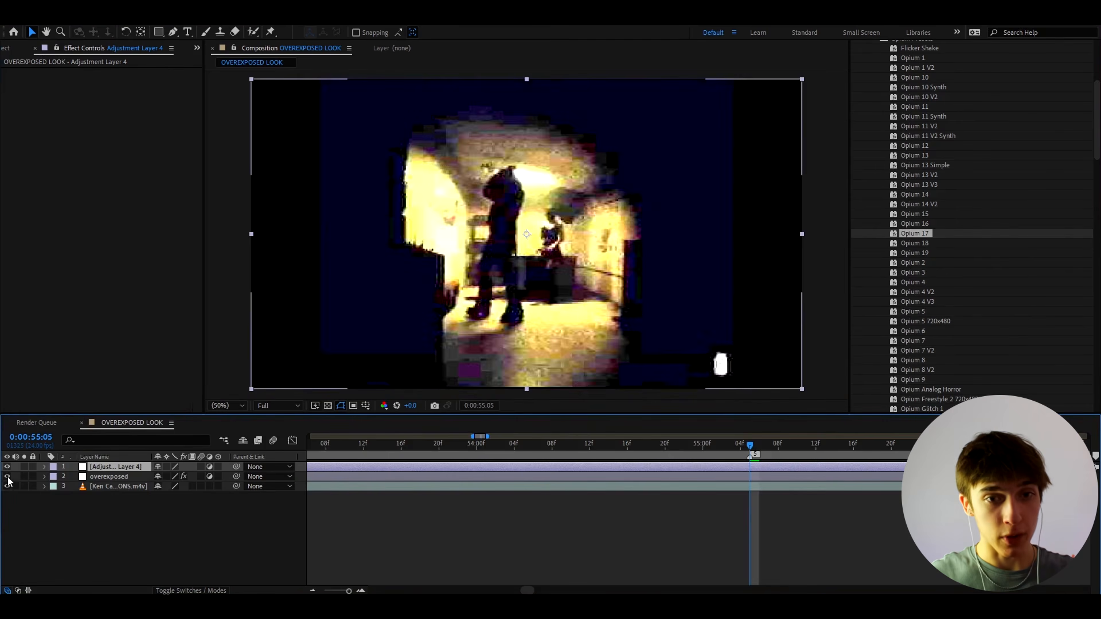
pyautogui.click(8, 477)
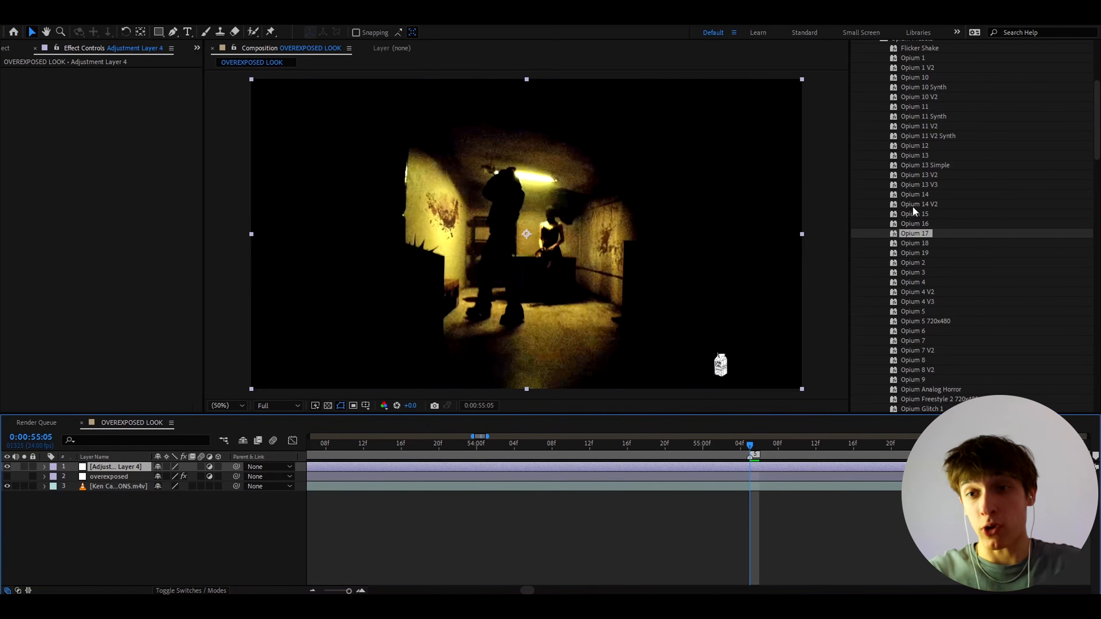
# Apply the Opium 3 preset to Adjustment Layer 4 and compare the frame at 0:00:56:04 with the layer hidden and shown.
pyautogui.scroll(2, 915, 229)
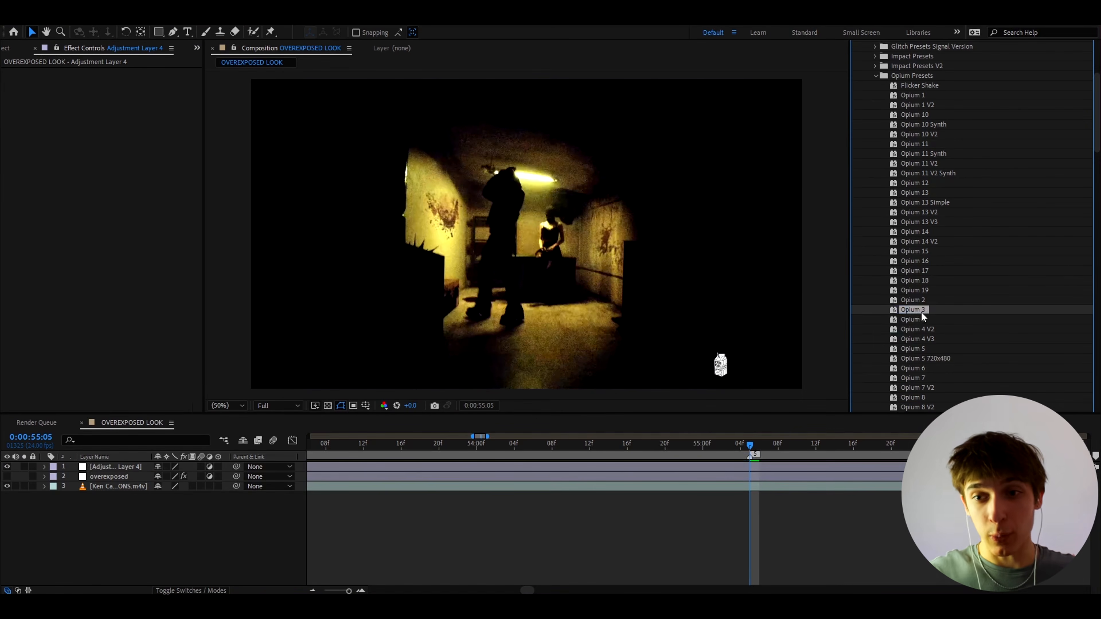
pyautogui.moveTo(921, 312); pyautogui.dragTo(741, 466)
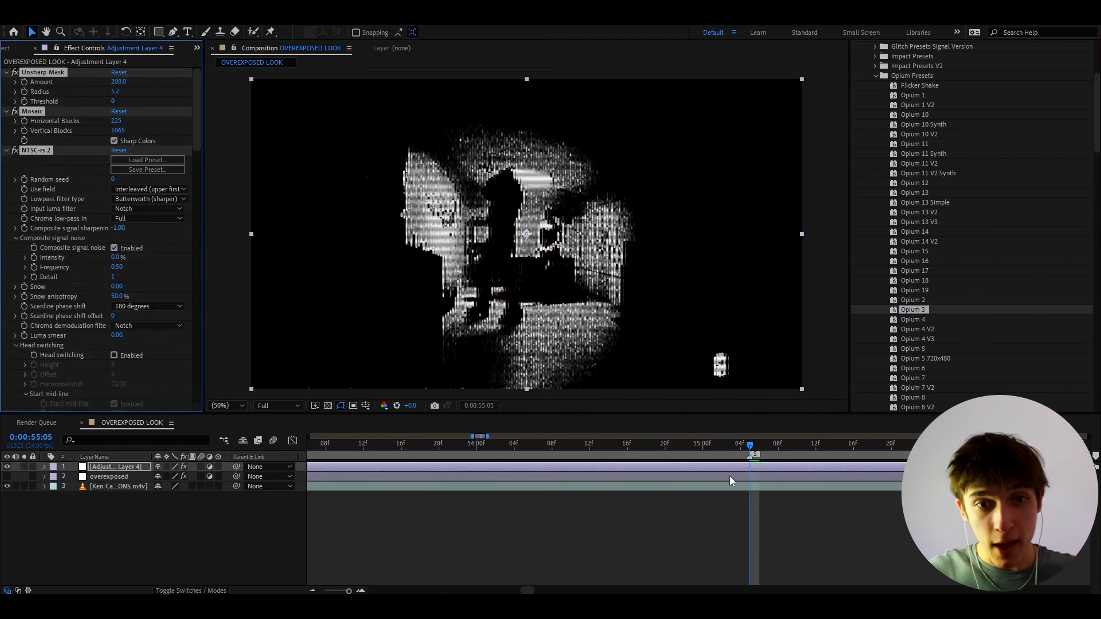
pyautogui.click(684, 444)
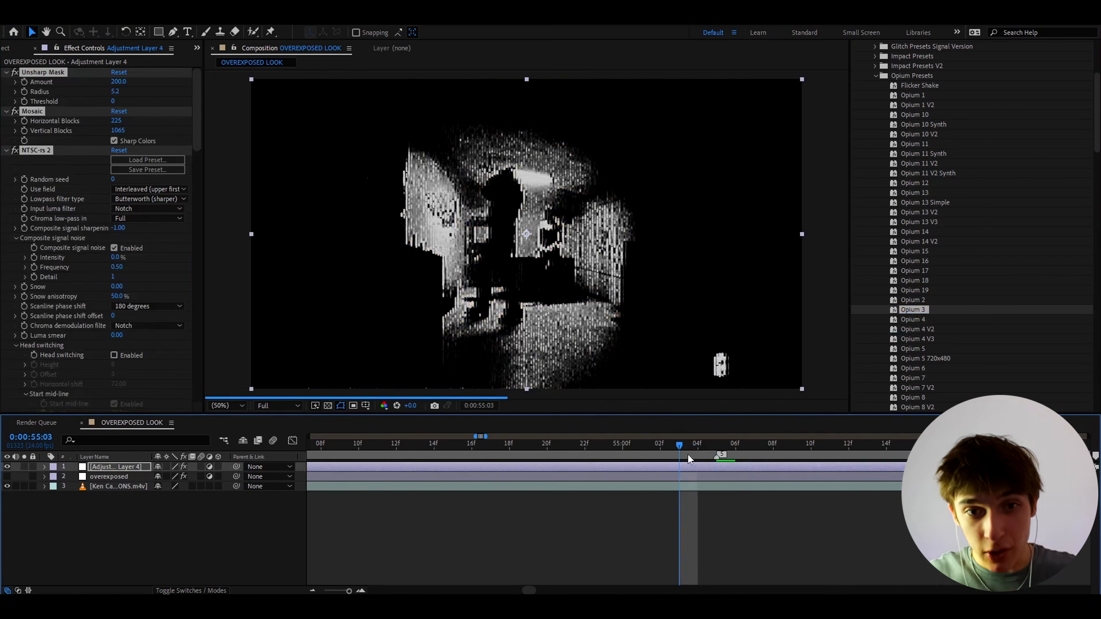
pyautogui.scroll(-2, 602, 458)
pyautogui.click(738, 447)
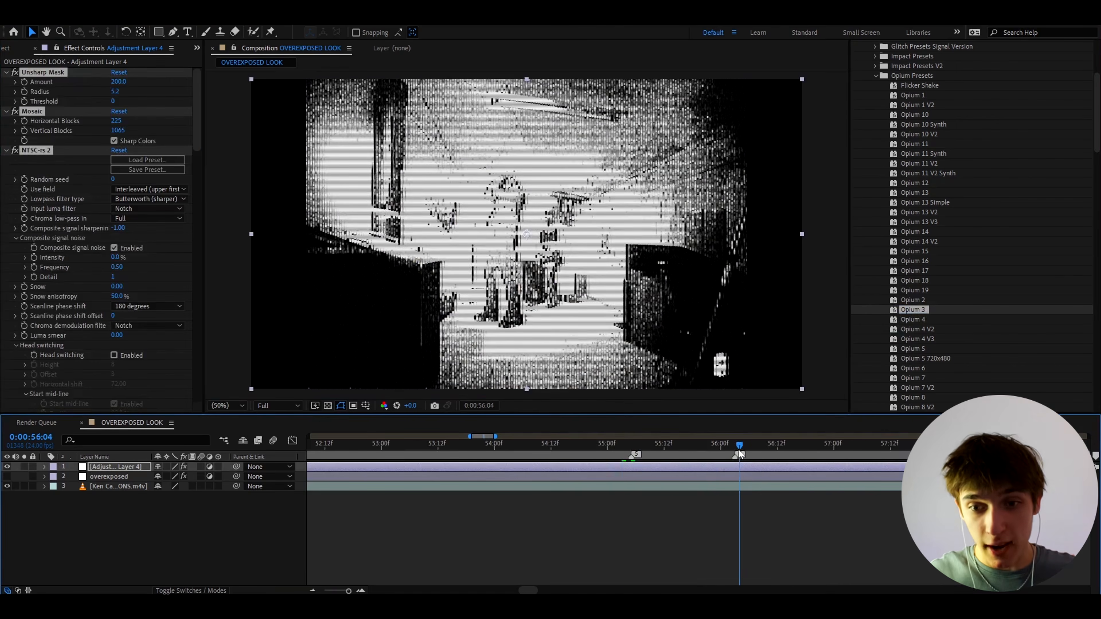
pyautogui.scroll(-2, 710, 457)
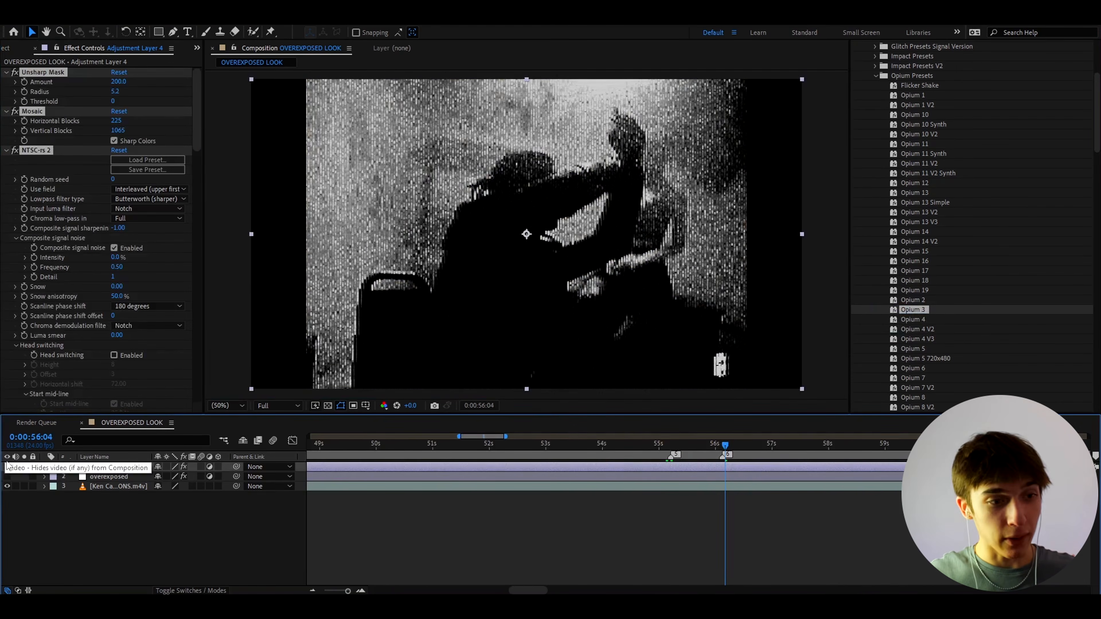
pyautogui.click(7, 467)
pyautogui.click(7, 467)
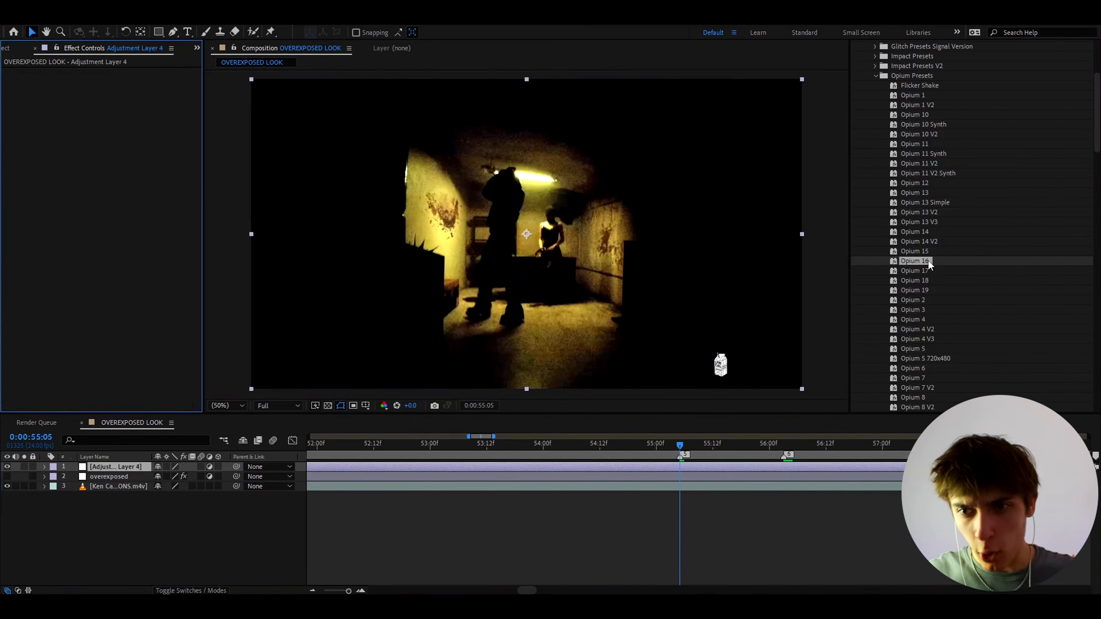
# Apply the Opium 16 preset to Adjustment Layer 4 and compare the frame at 0:00:44:23 with the layer hidden and shown.
pyautogui.doubleClick(928, 261)
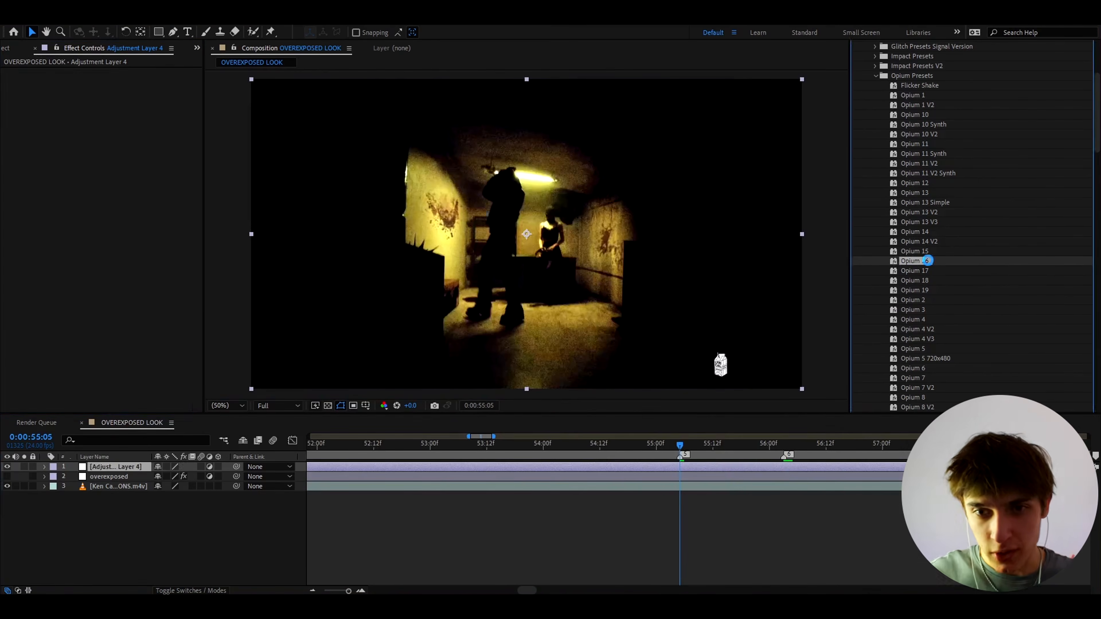
pyautogui.scroll(2, 651, 527)
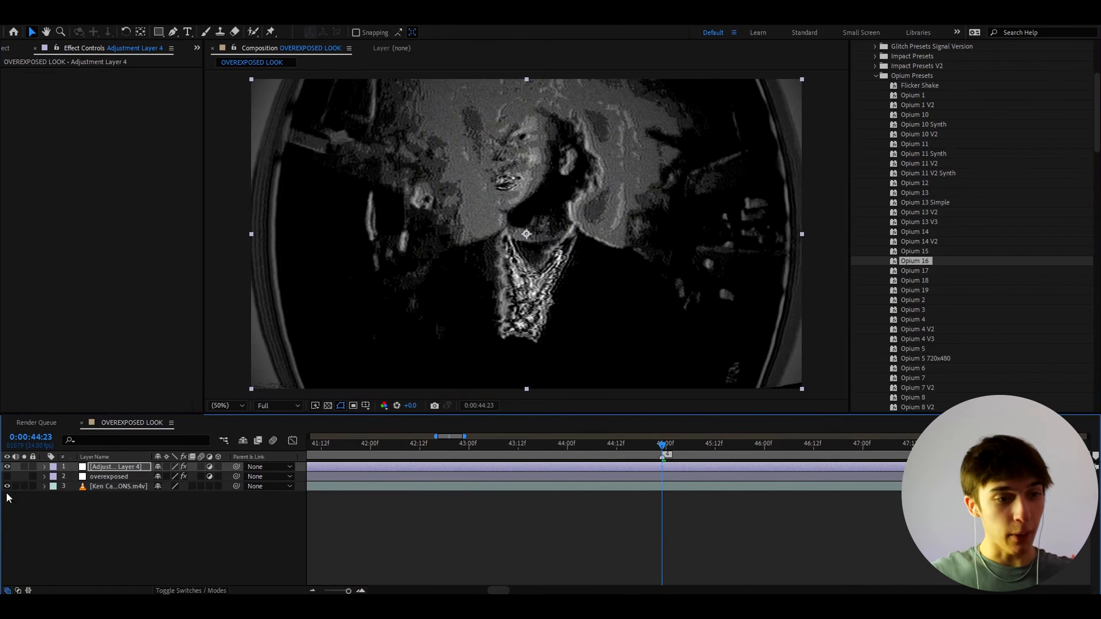
pyautogui.click(7, 466)
pyautogui.click(6, 467)
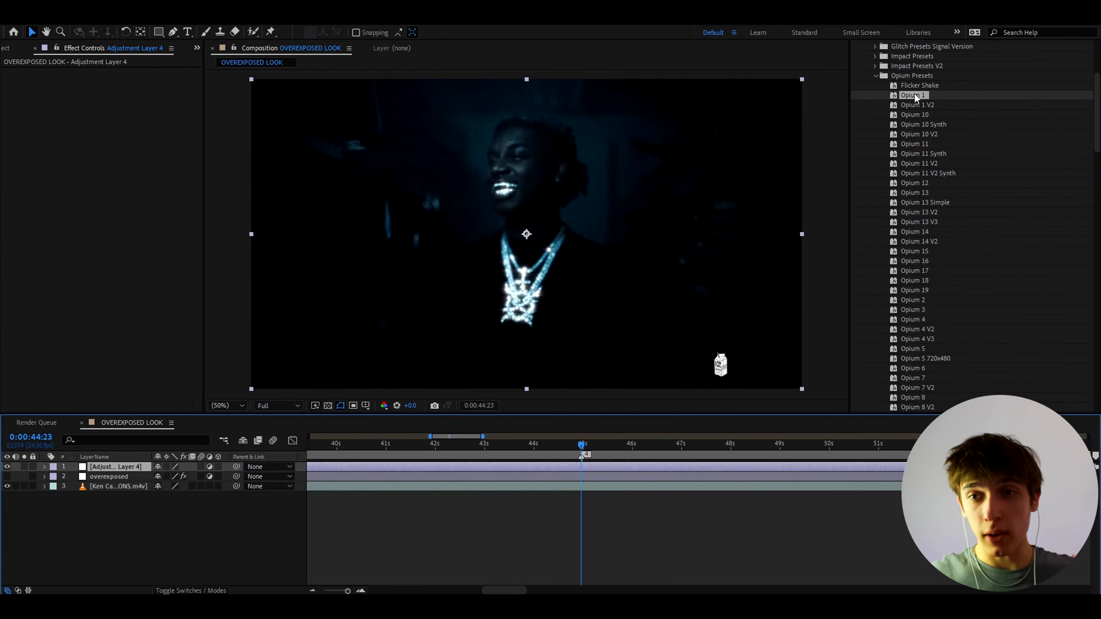
# Apply the Opium 1 preset to Adjustment Layer 4 and view it at 0:00:44:23.
pyautogui.moveTo(913, 95); pyautogui.dragTo(571, 467)
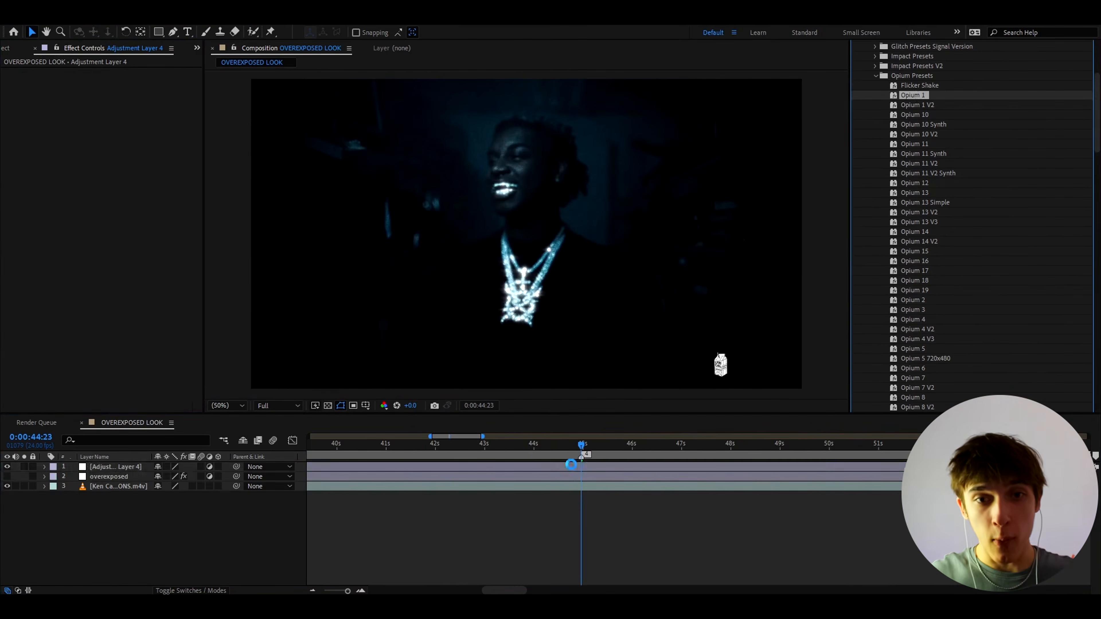
pyautogui.press('=')
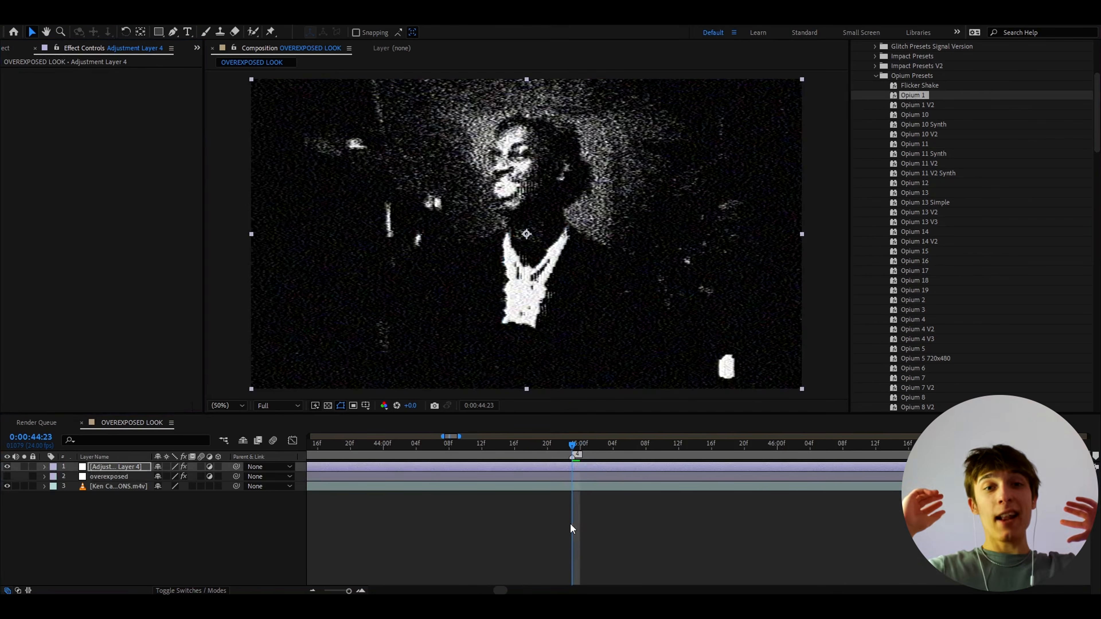